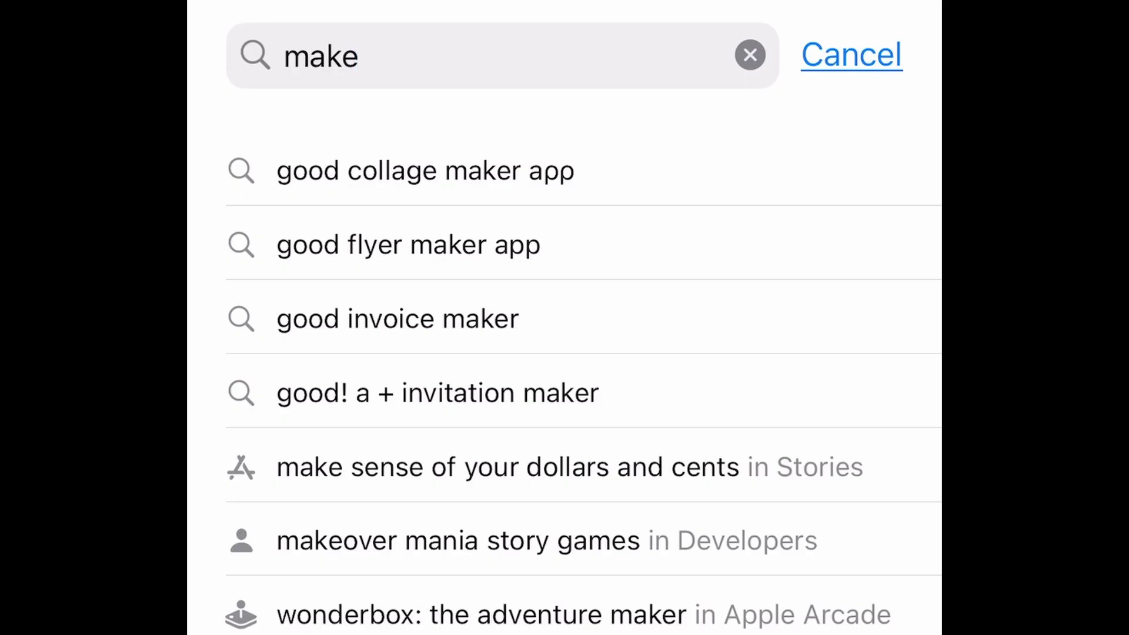
Search the App Store for 'make' and then 'make.com', browsing the results.
key("Return")
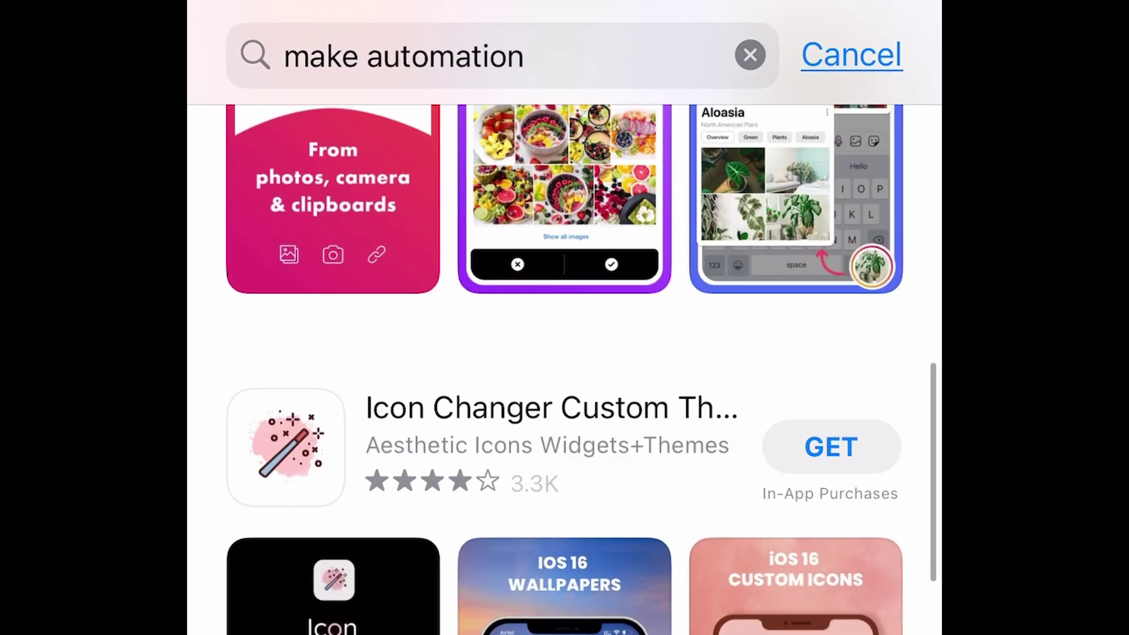
scroll(565, 353, "down", 10)
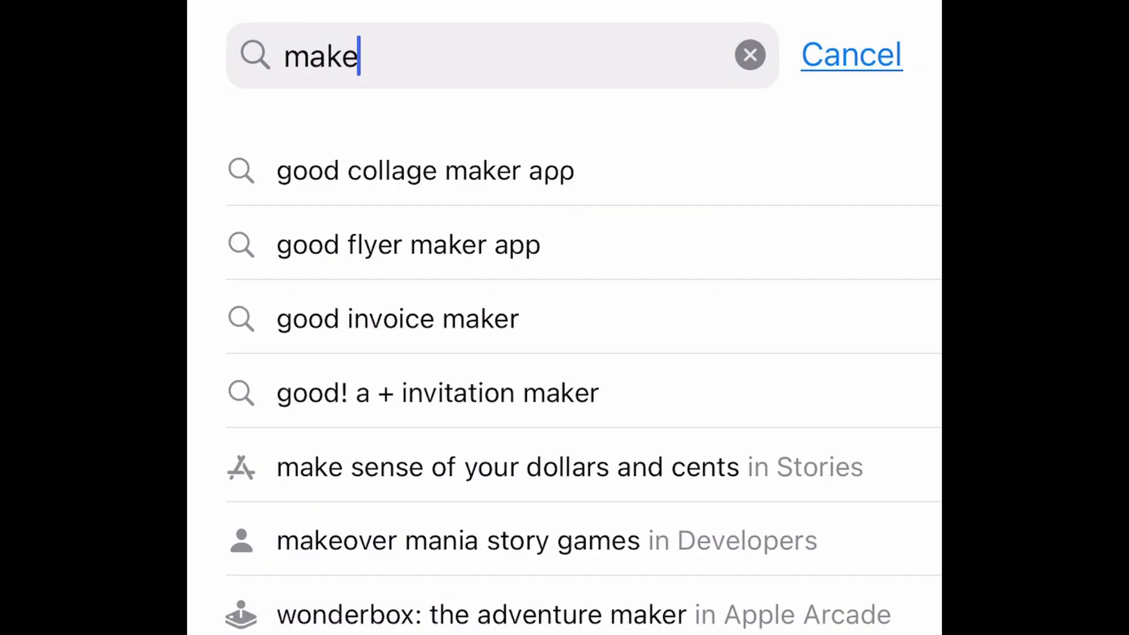
type(".com")
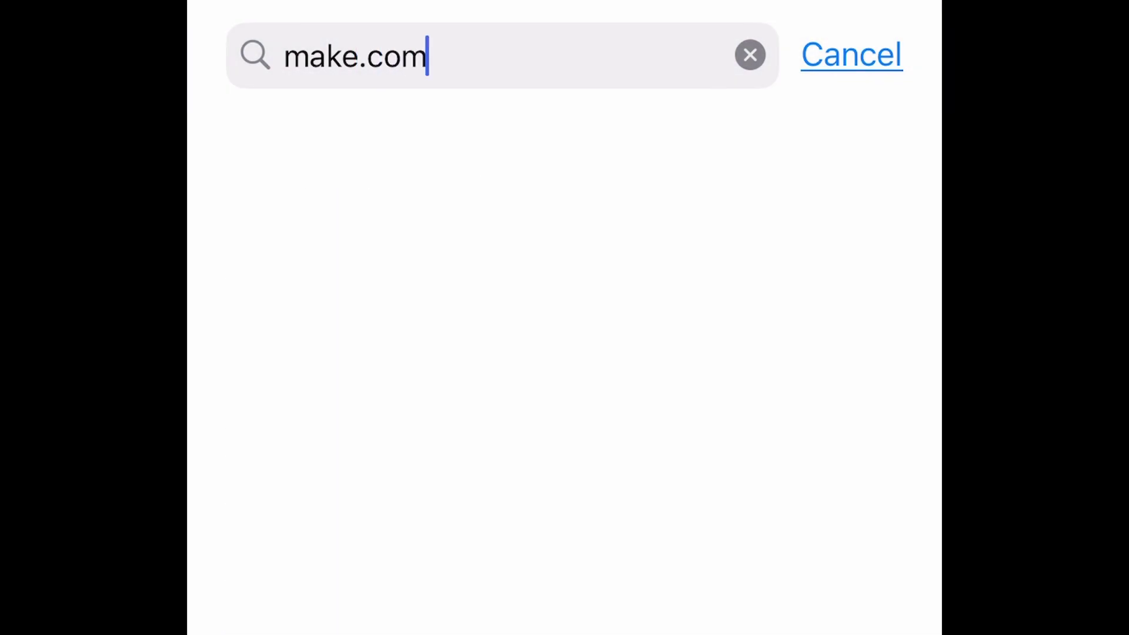
key("Return")
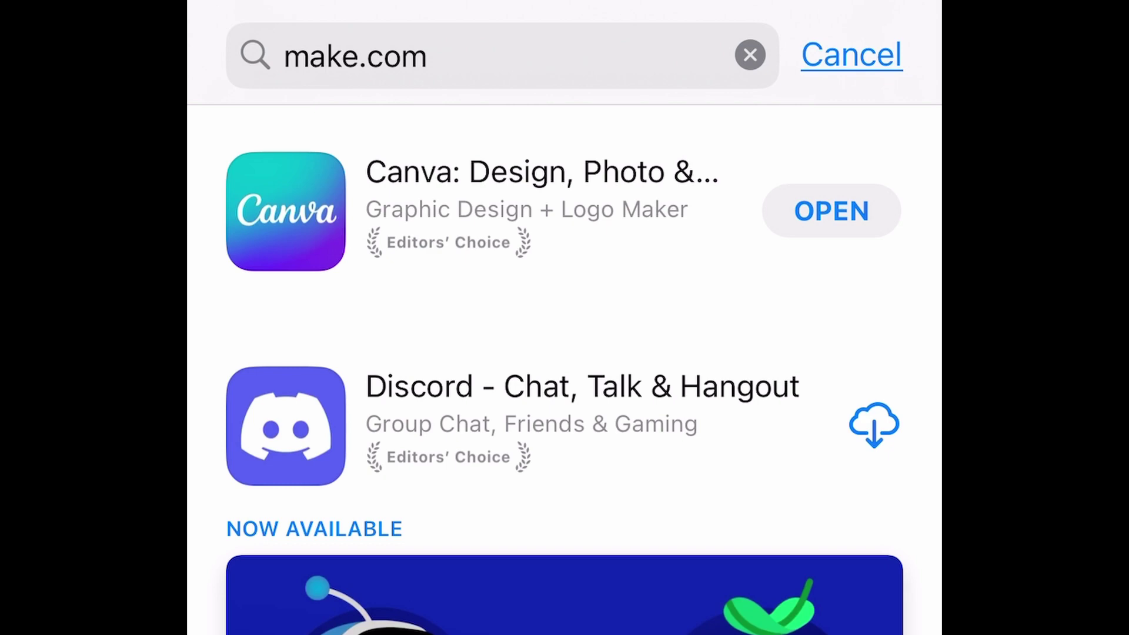
scroll(565, 365, "down", 15)
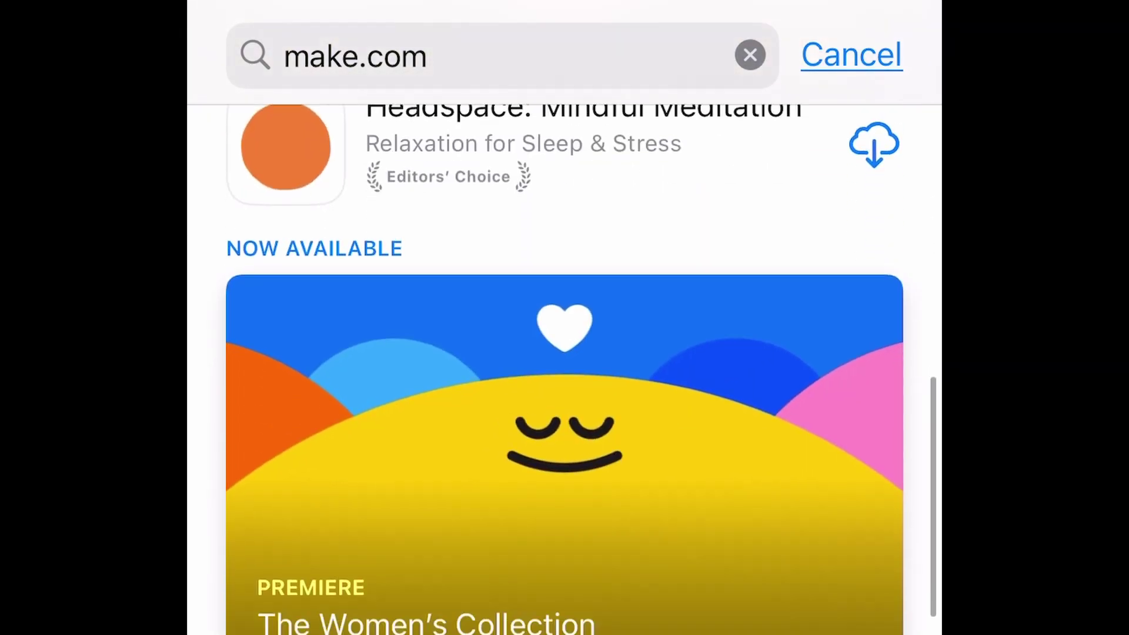
Replace the search with 'integromat' and pick the integromat suggestion.
left_click(750, 55)
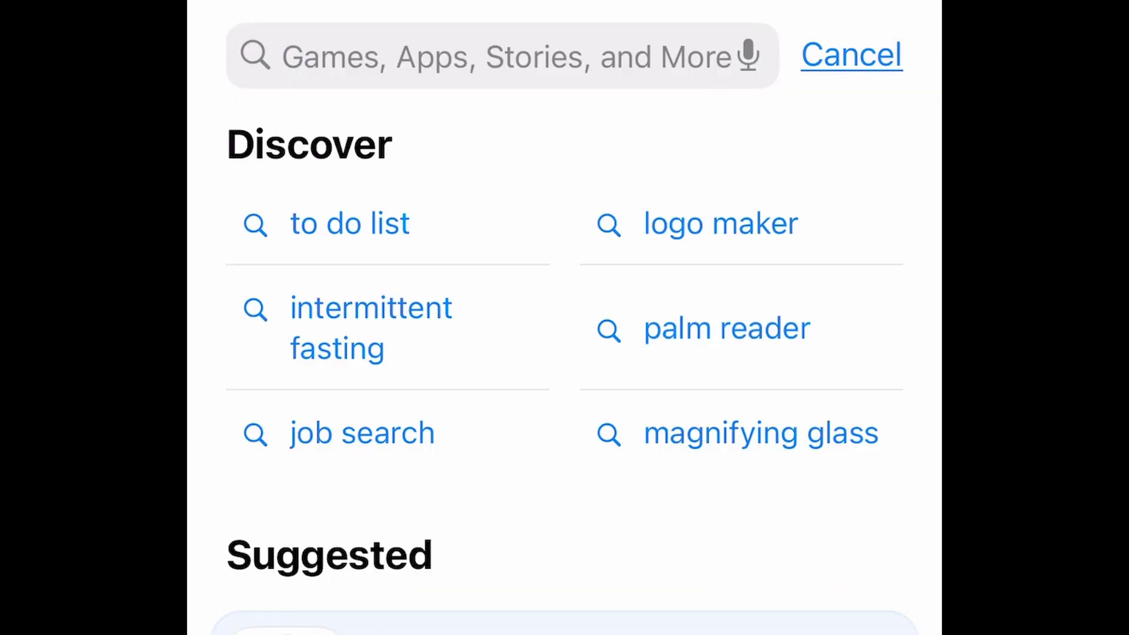
type("integrom")
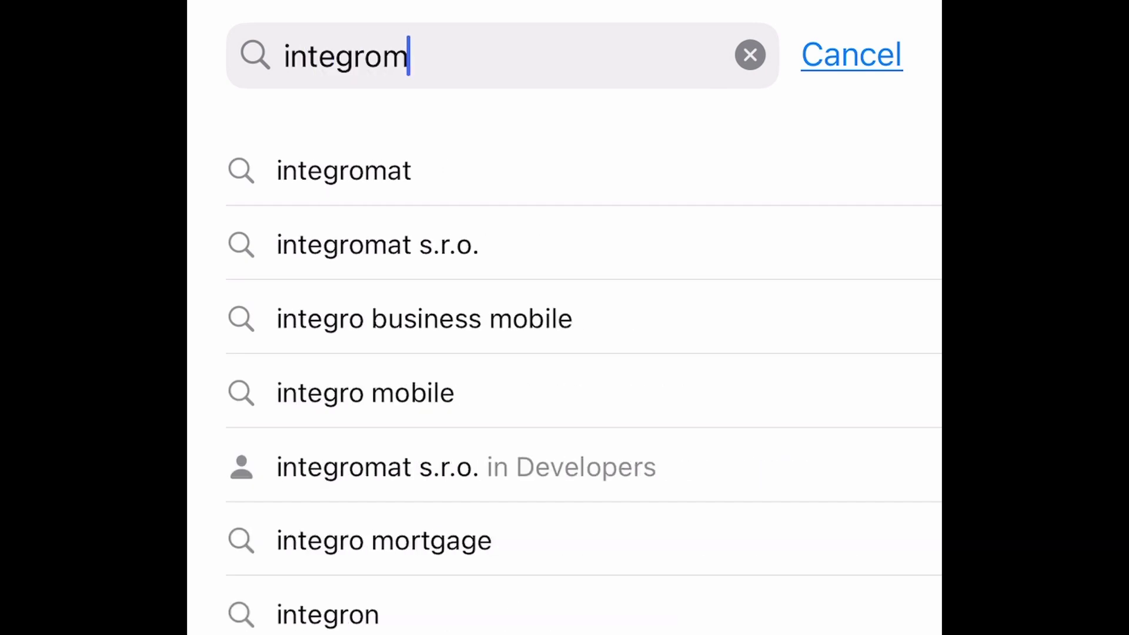
left_click(344, 171)
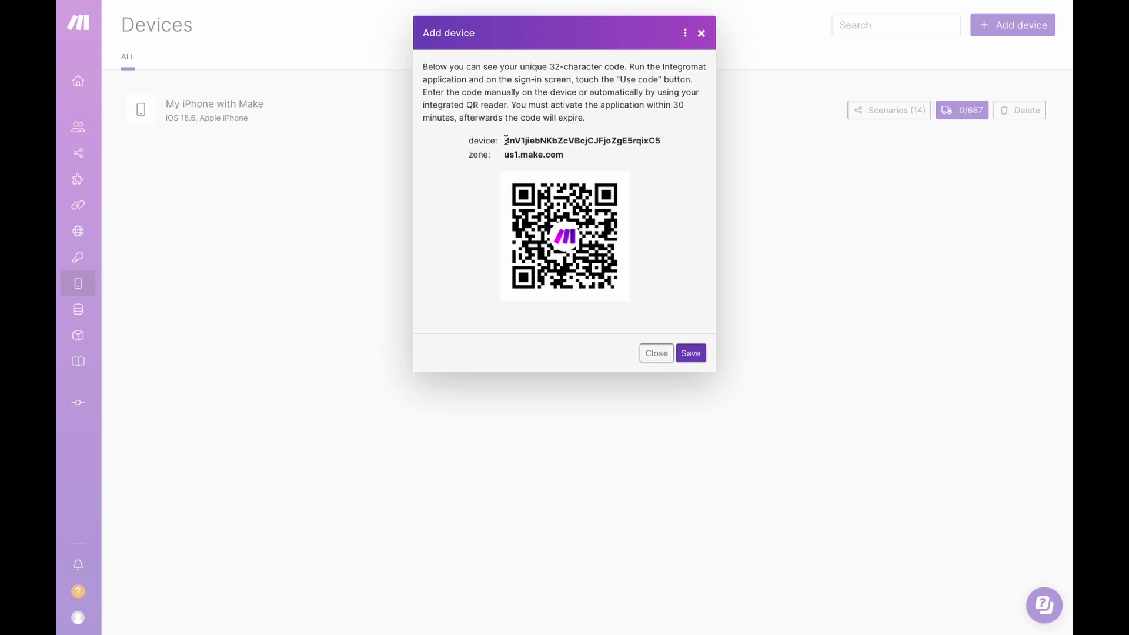
Name the new device 'My iPad' and continue to finish adding it.
left_click_drag(504, 143, 666, 143)
left_click(615, 182)
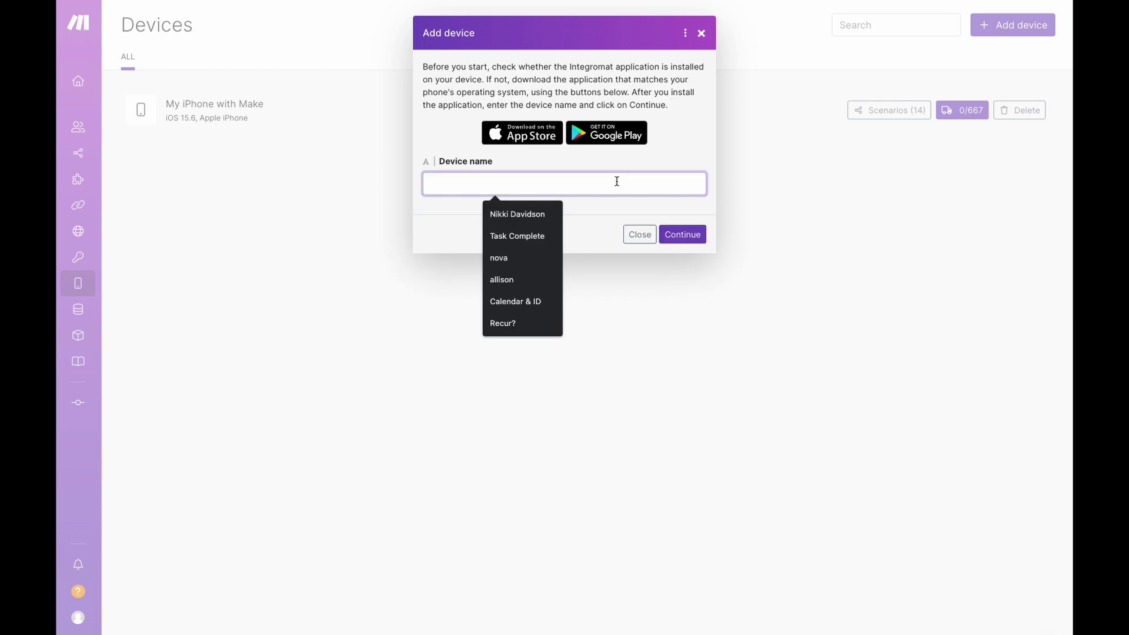
type("My i")
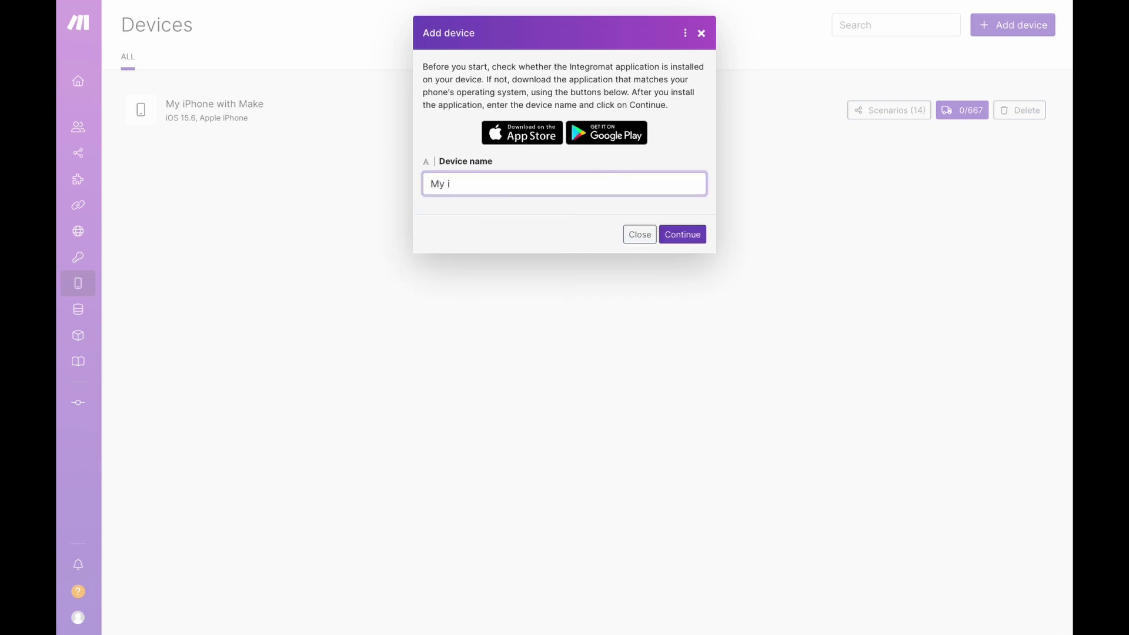
type("Pad")
left_click(680, 240)
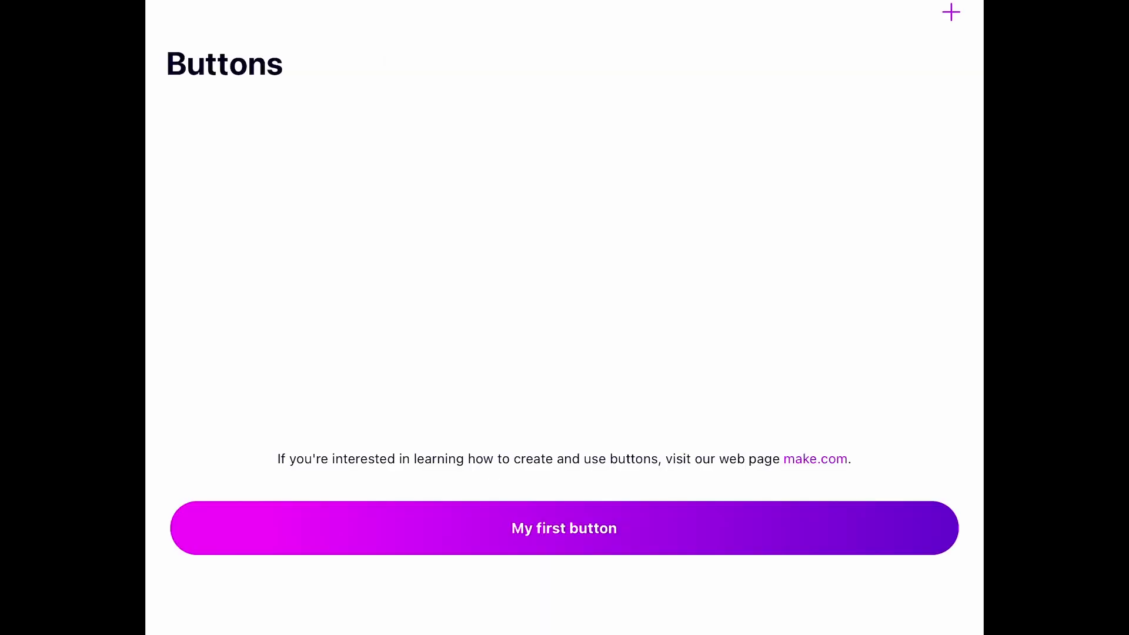
Create a new button named Workout (ID workout) with the dark red colour.
left_click(564, 528)
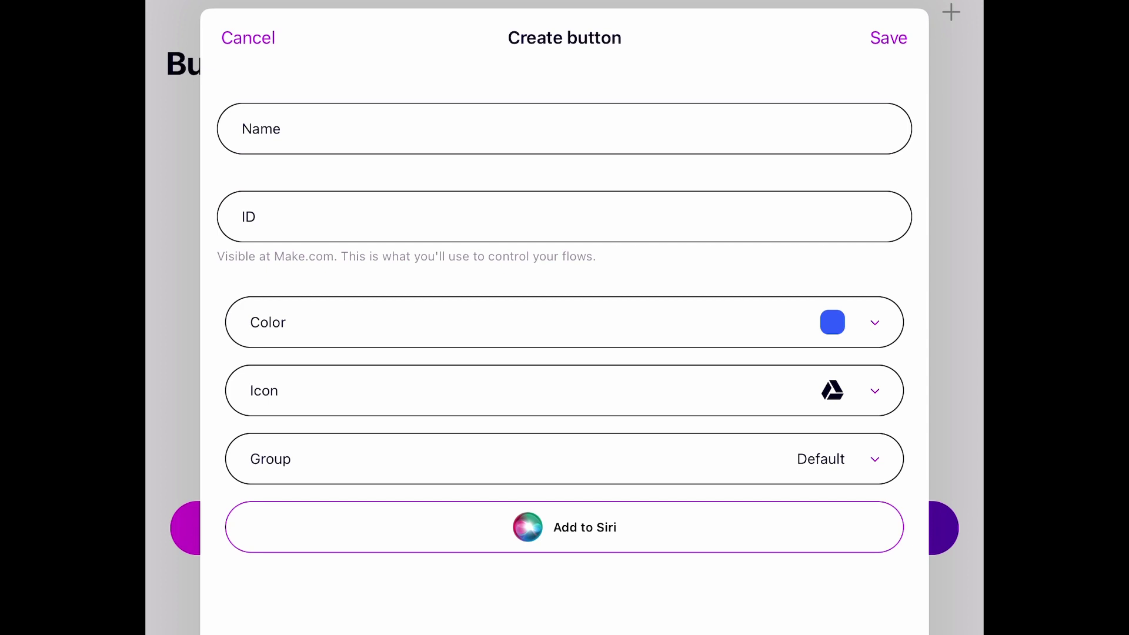
left_click(259, 129)
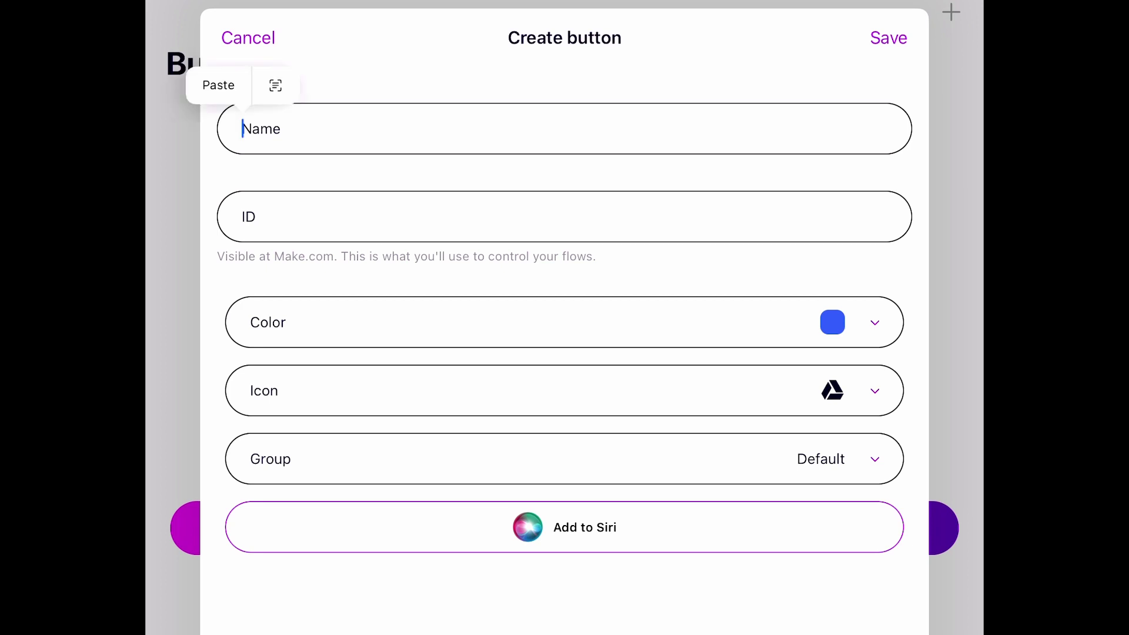
type("Wor")
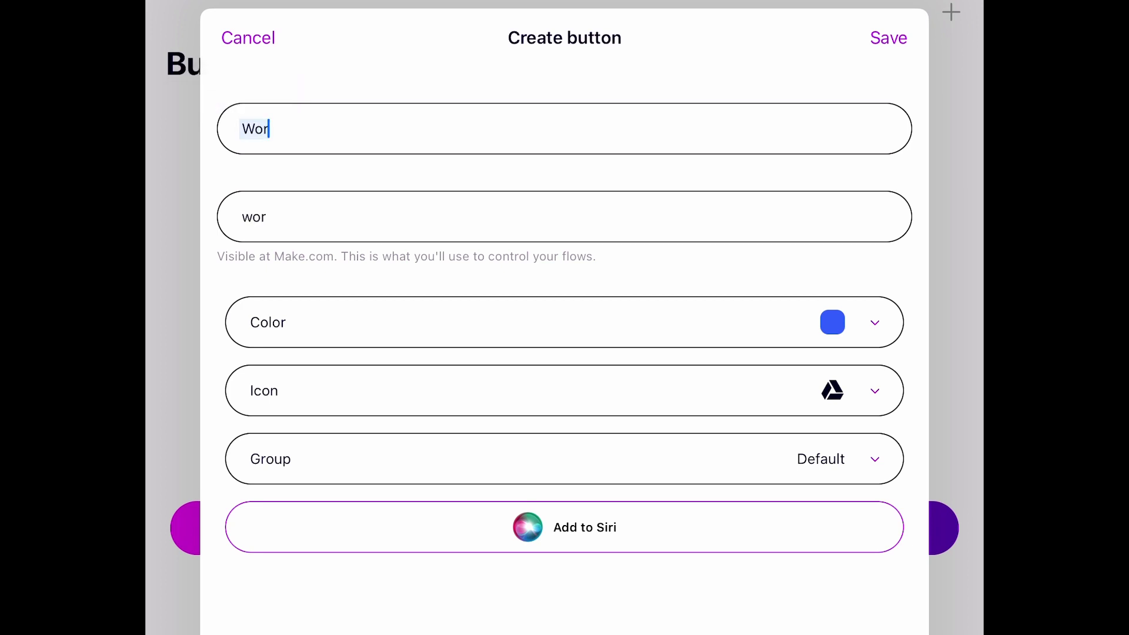
type("kout")
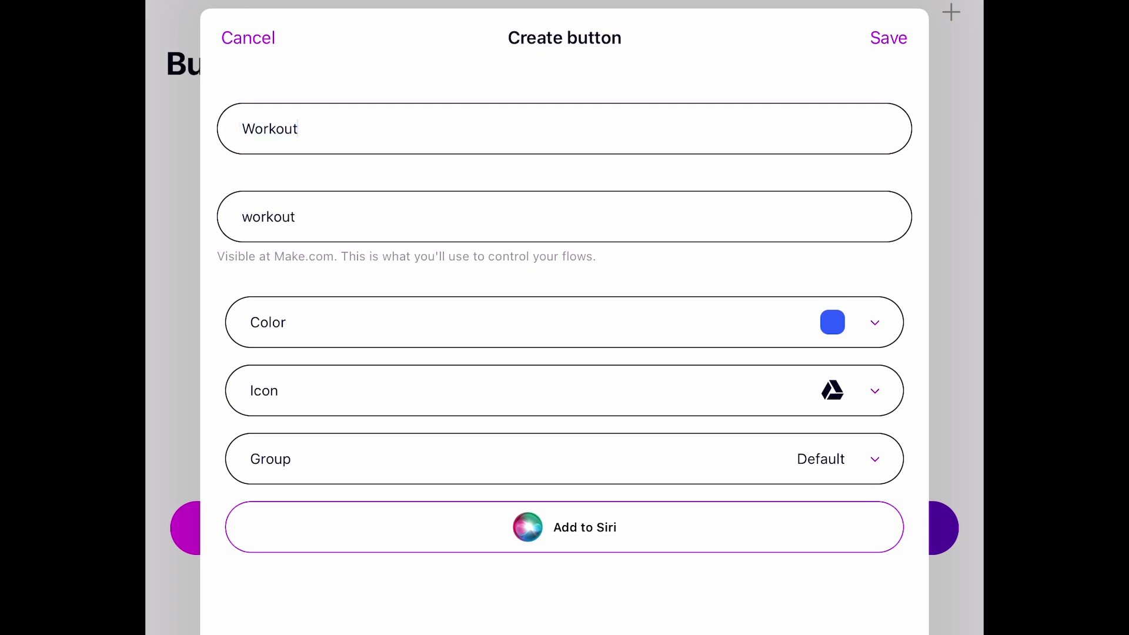
left_click(530, 323)
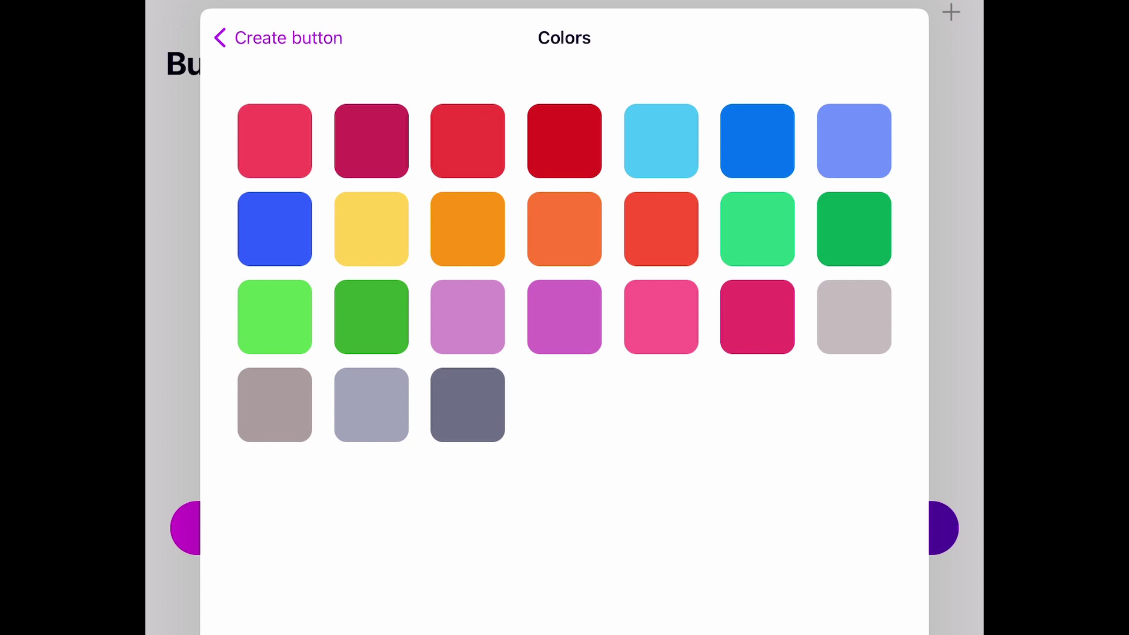
left_click(564, 140)
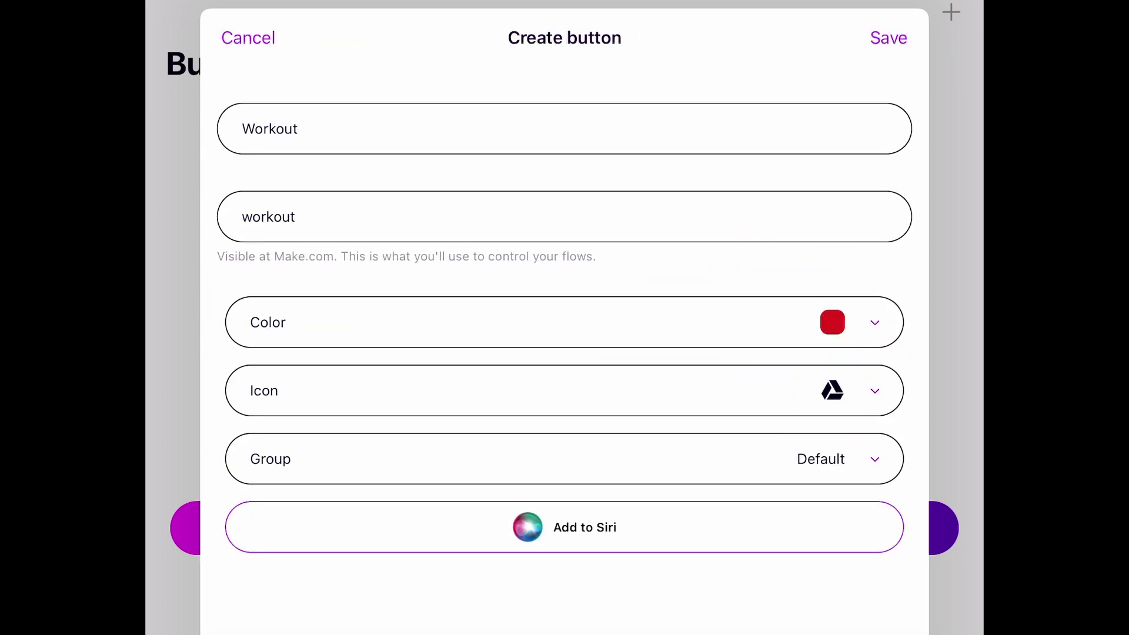
left_click(529, 391)
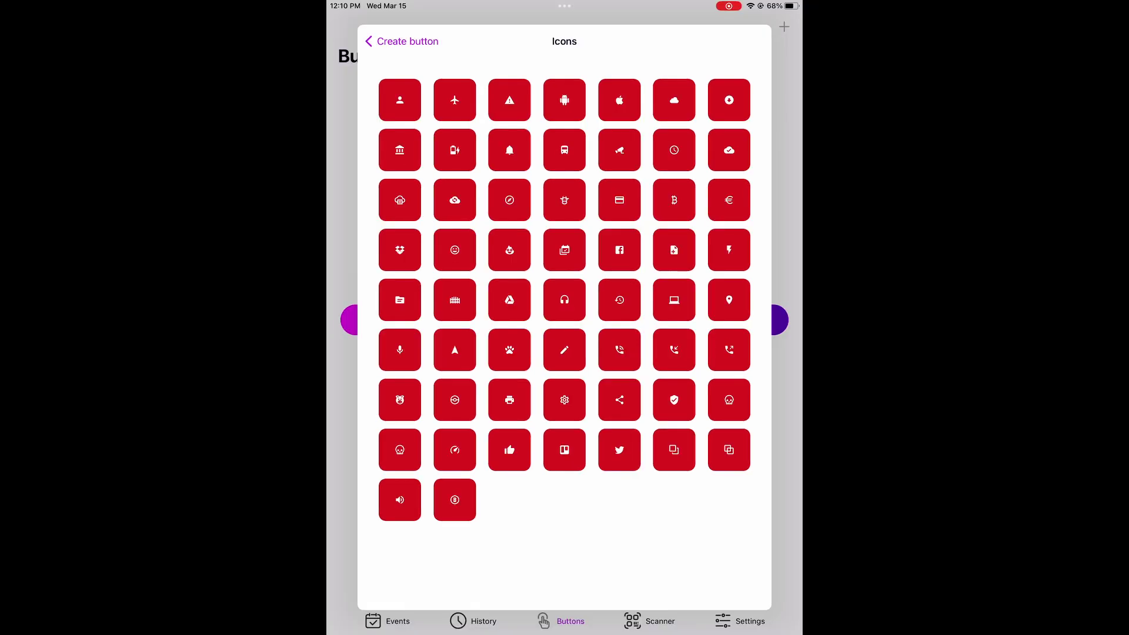
Give the Workout button the person icon and save it.
left_click(401, 41)
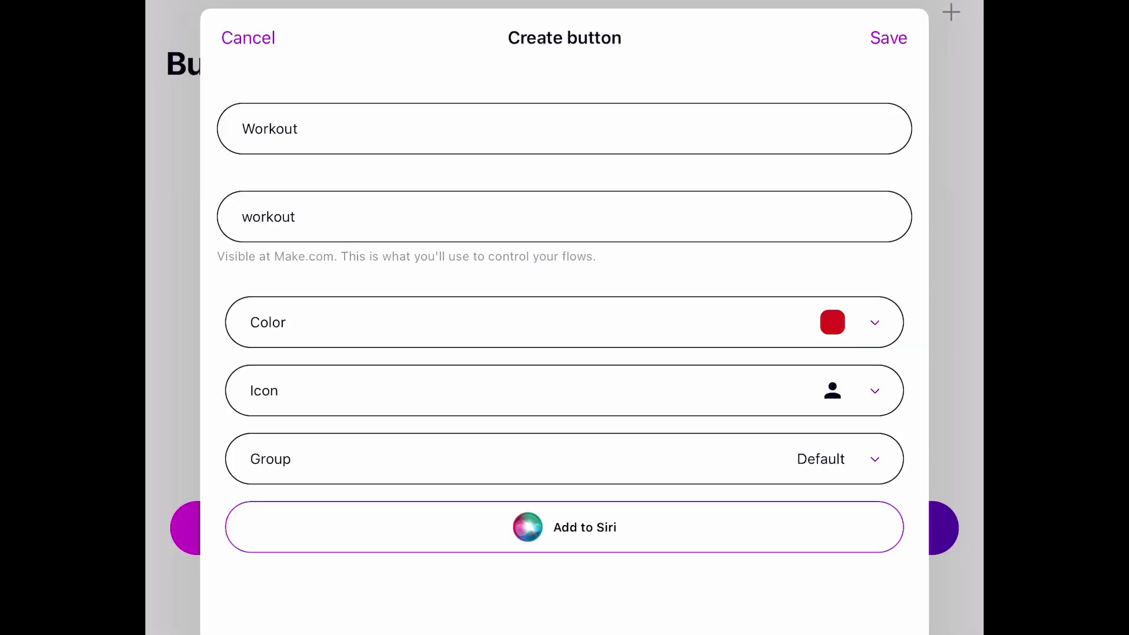
left_click(889, 37)
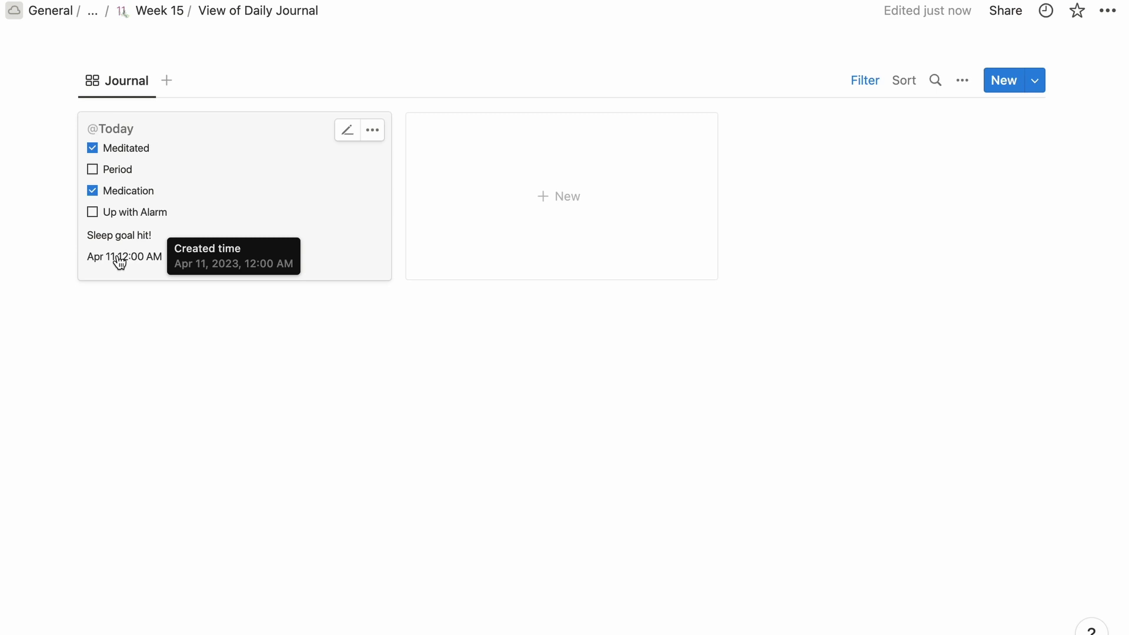
left_click(1039, 82)
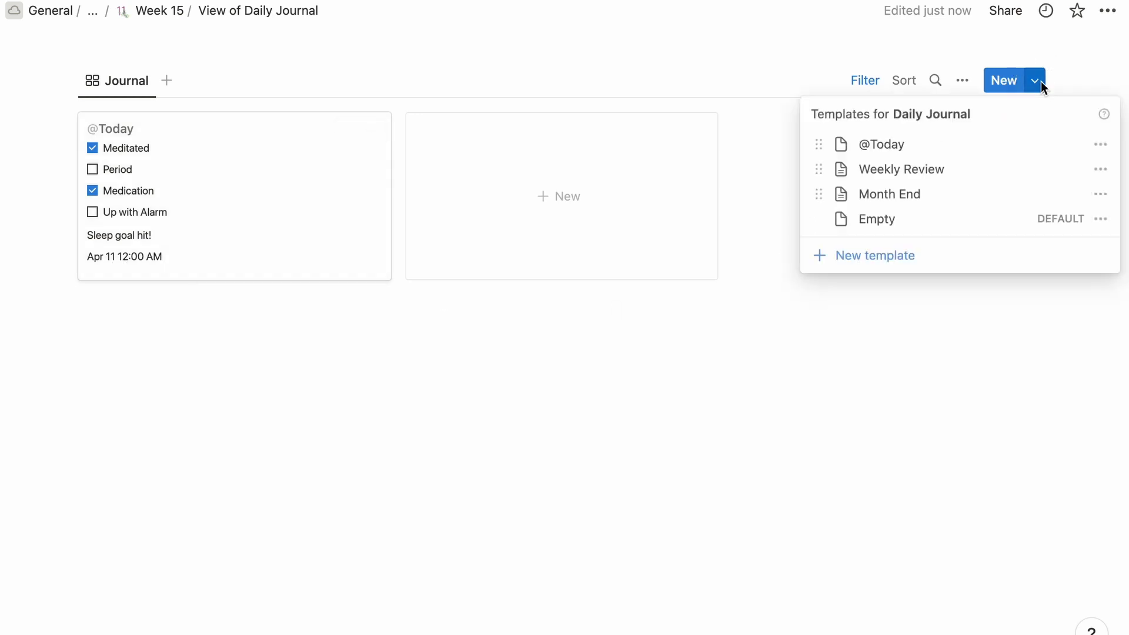
left_click(1097, 147)
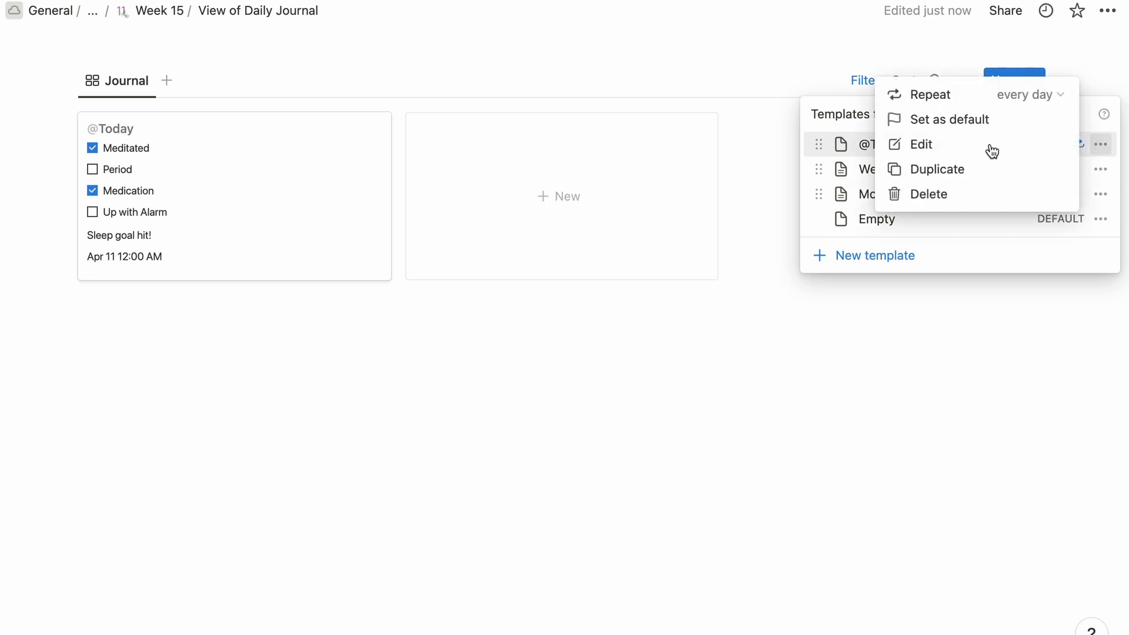
left_click(943, 147)
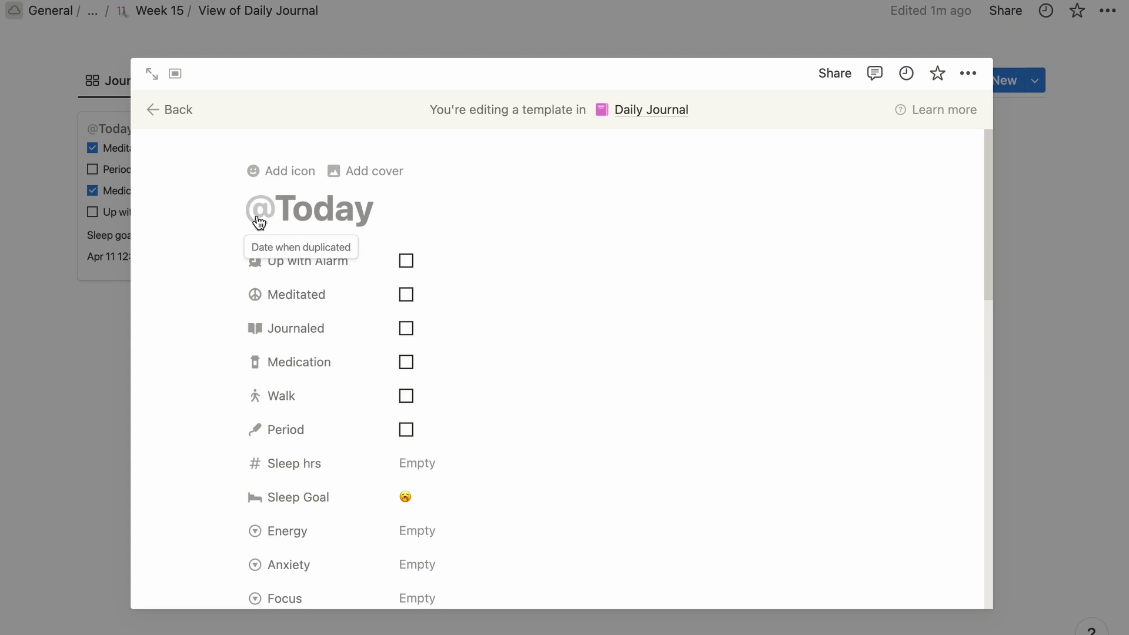
key("Escape")
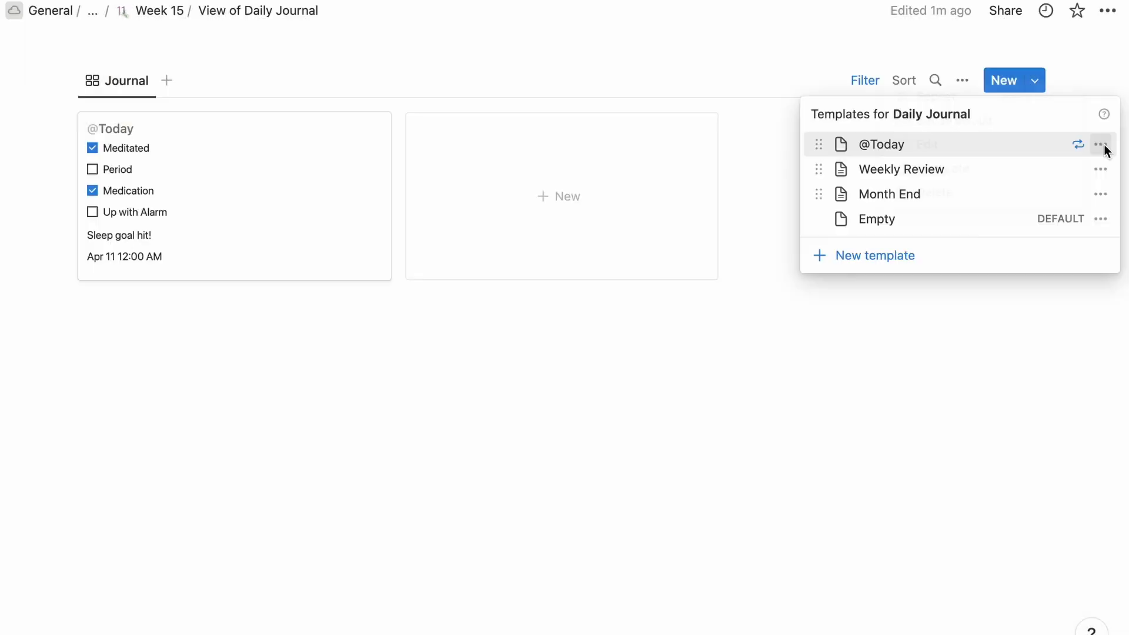
left_click(1102, 146)
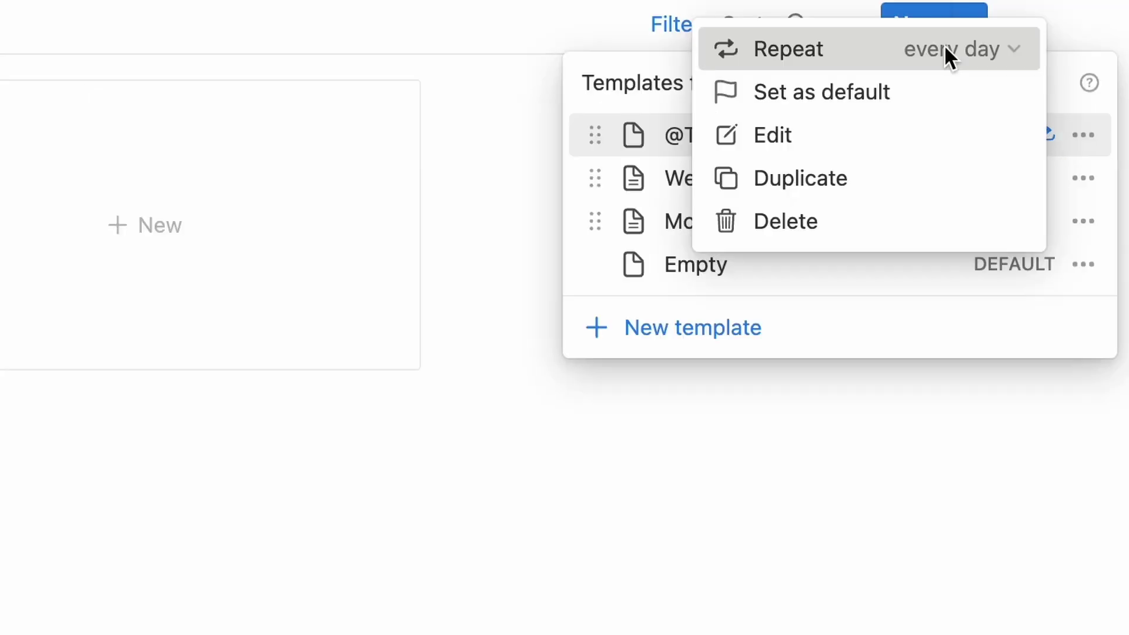
left_click(948, 53)
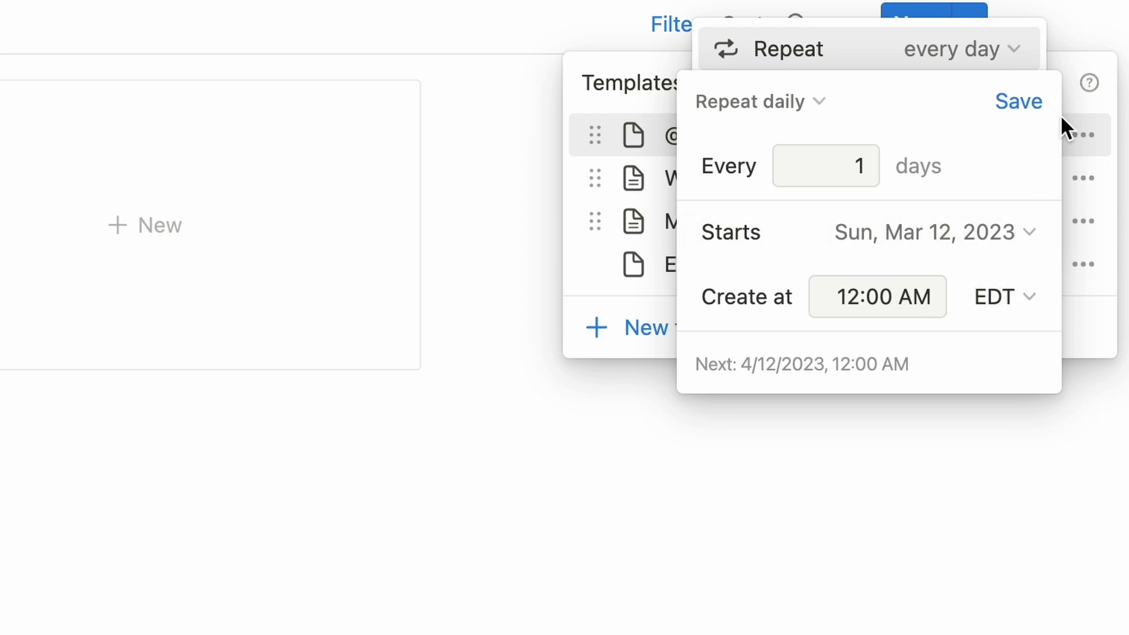
left_click(1038, 106)
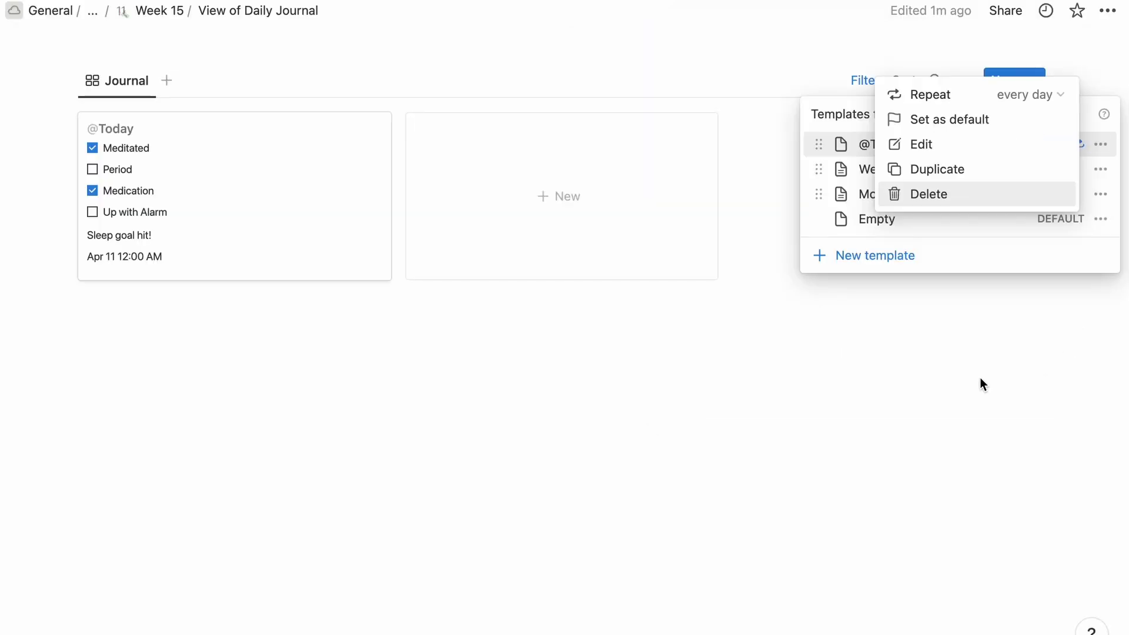
Close the templates panel and switch desktops to Make's scenario list.
left_click(980, 378)
left_click(981, 379)
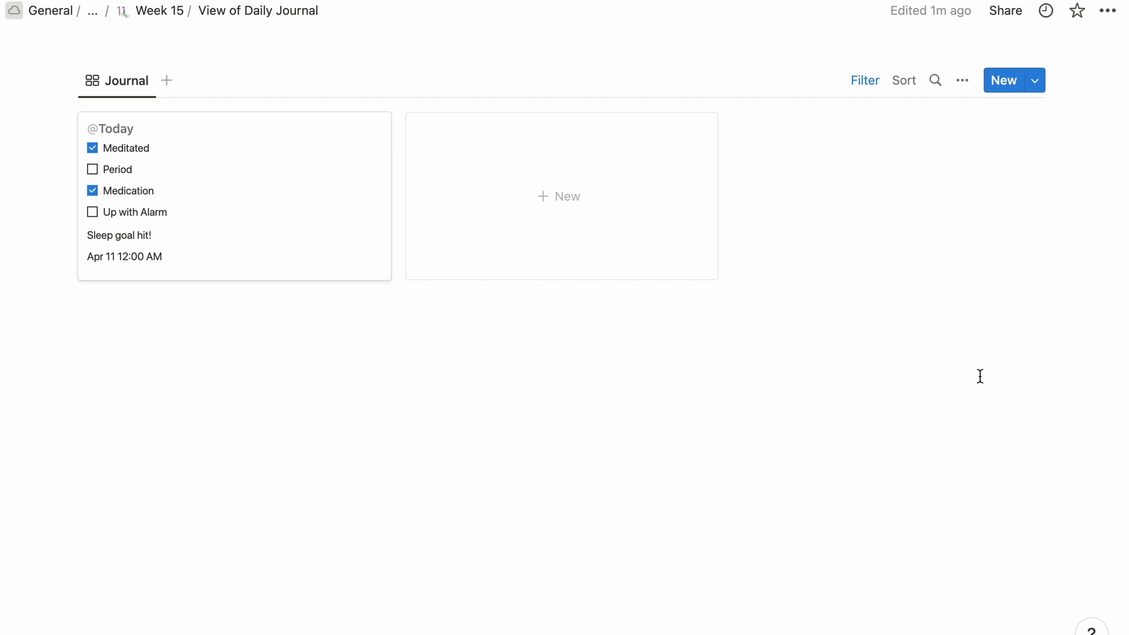
key("ctrl+Right")
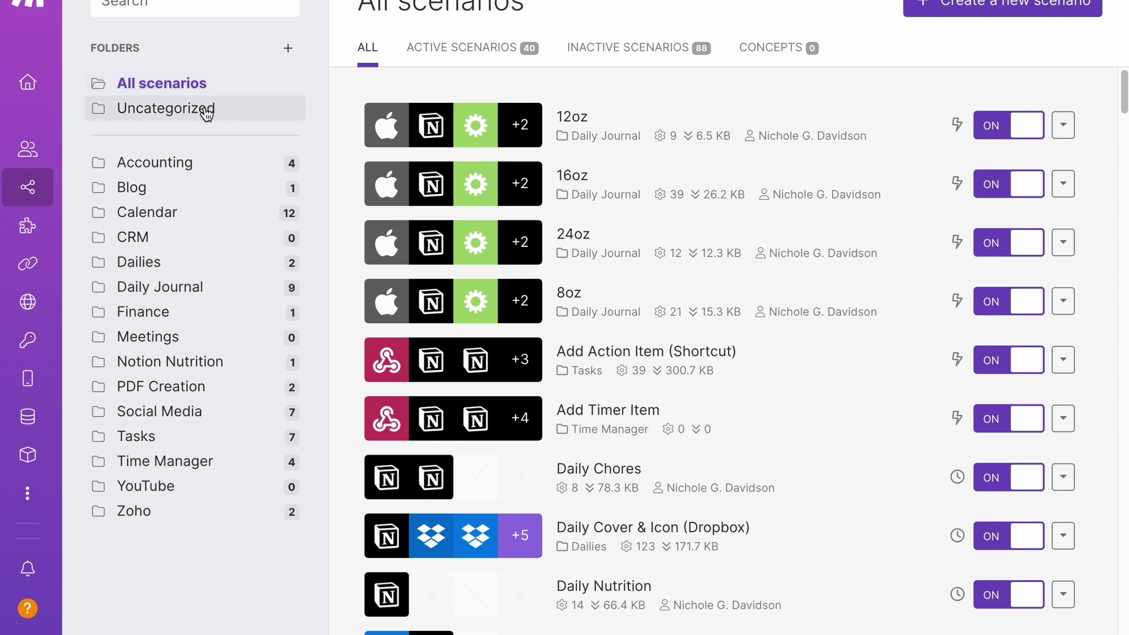
In the Daily Journal folder, start a scenario with an Apple iOS Watch Button trigger.
left_click(215, 287)
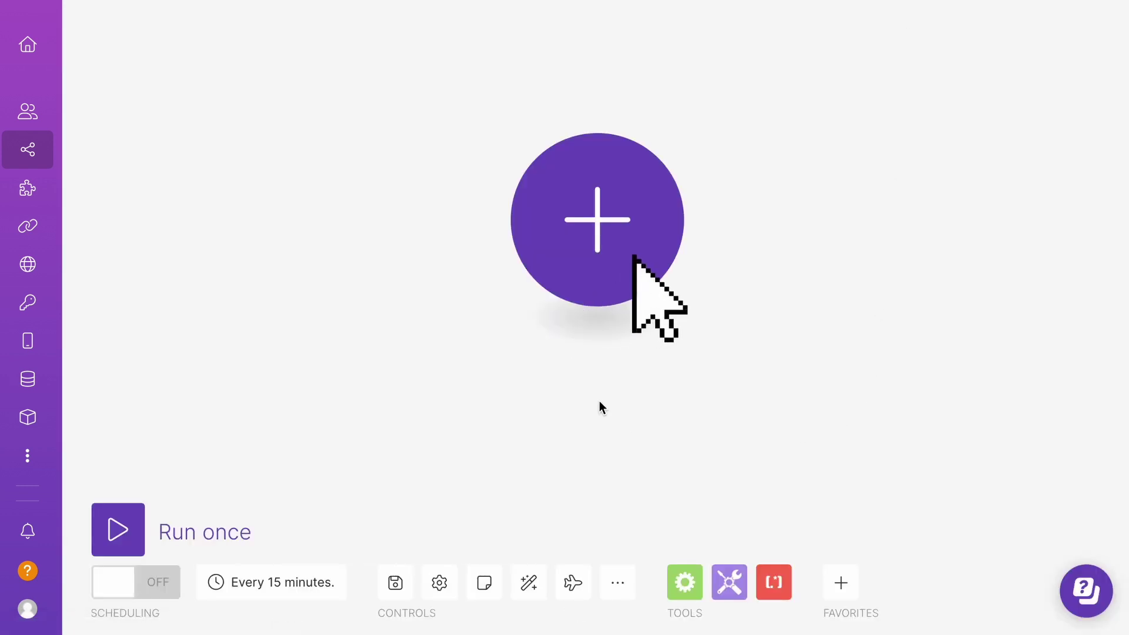
left_click(597, 238)
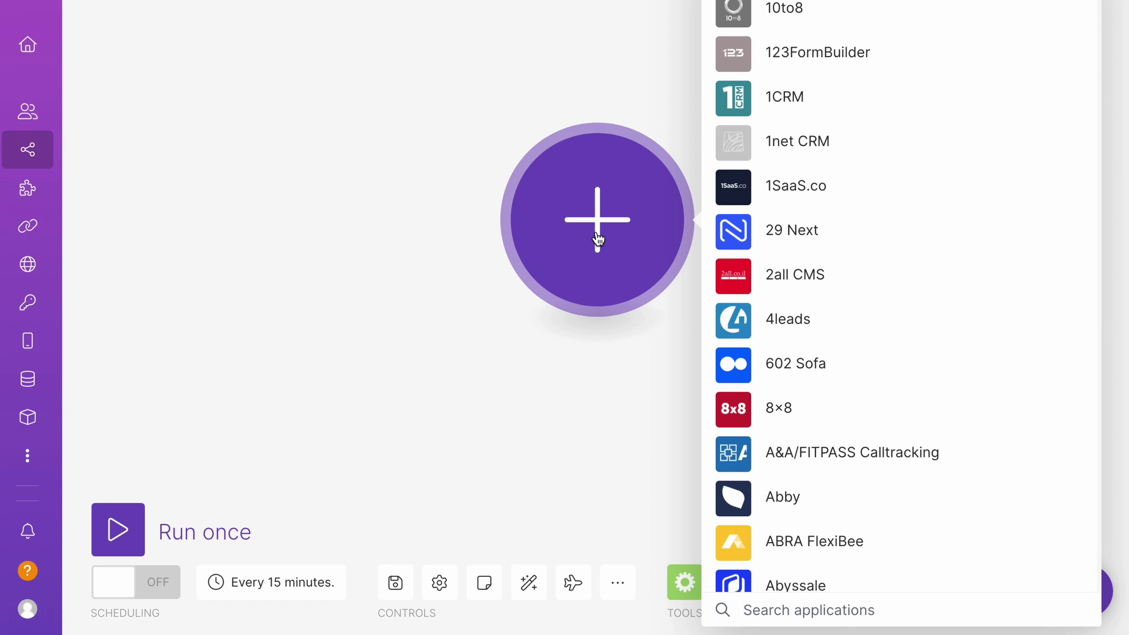
type("apple")
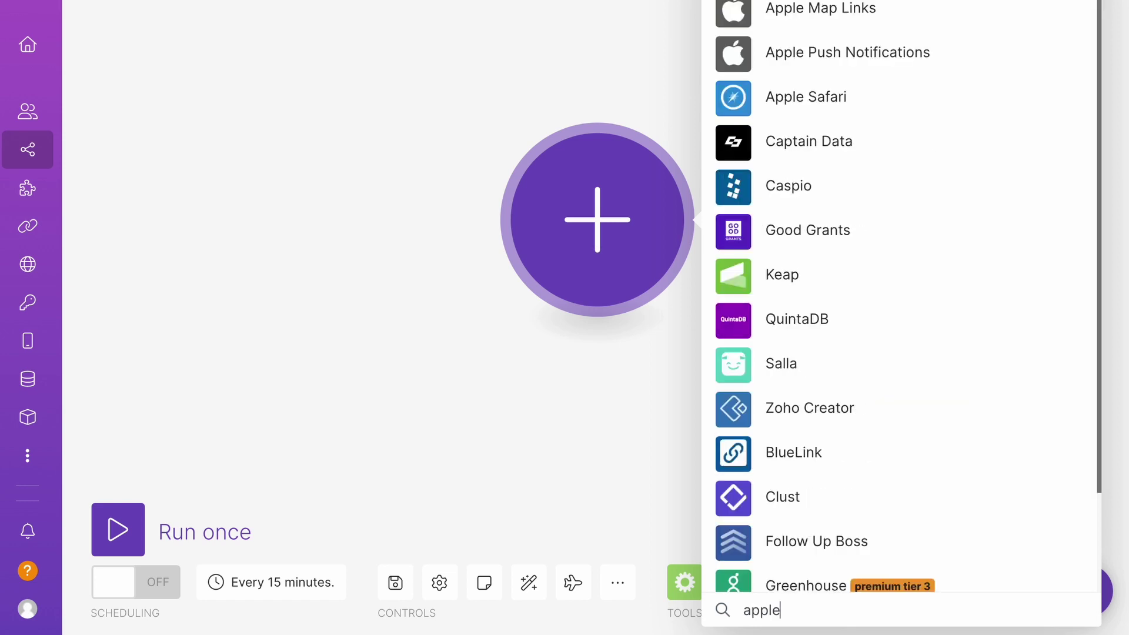
type(" ios")
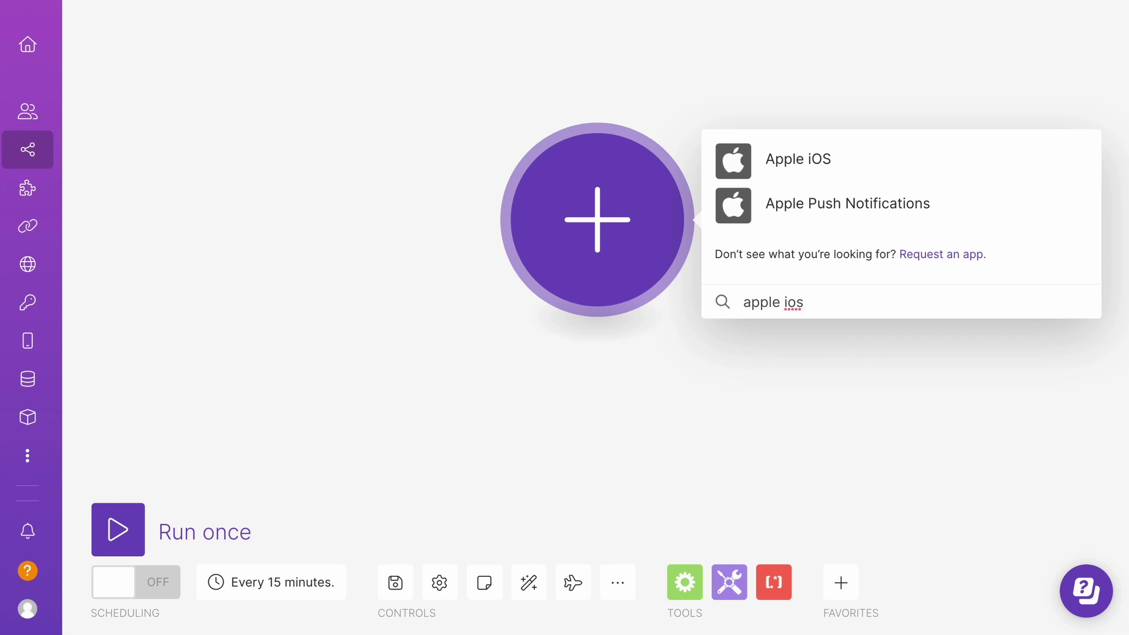
left_click(833, 165)
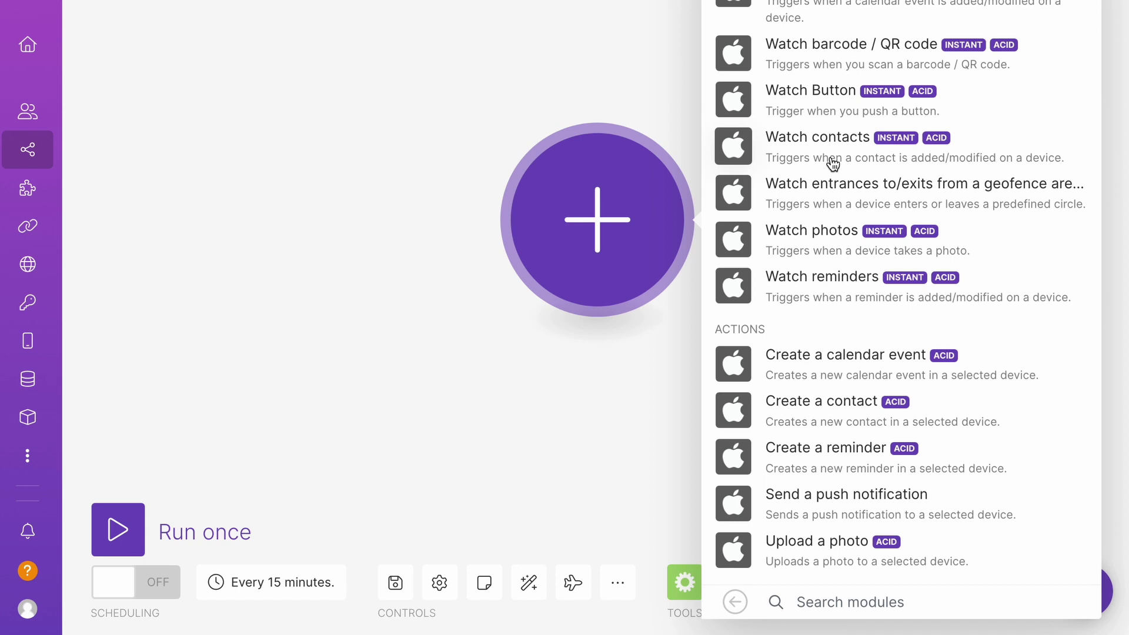
left_click(811, 117)
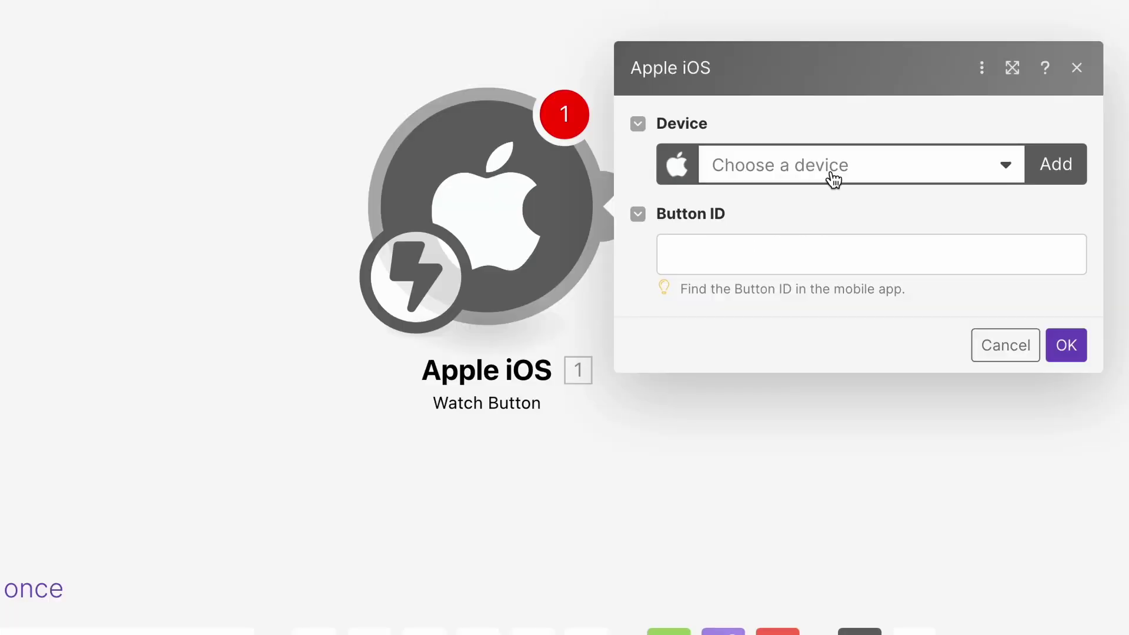
Set the Watch Button trigger to device My iPad with Button ID workout, then move it up-left.
left_click(830, 192)
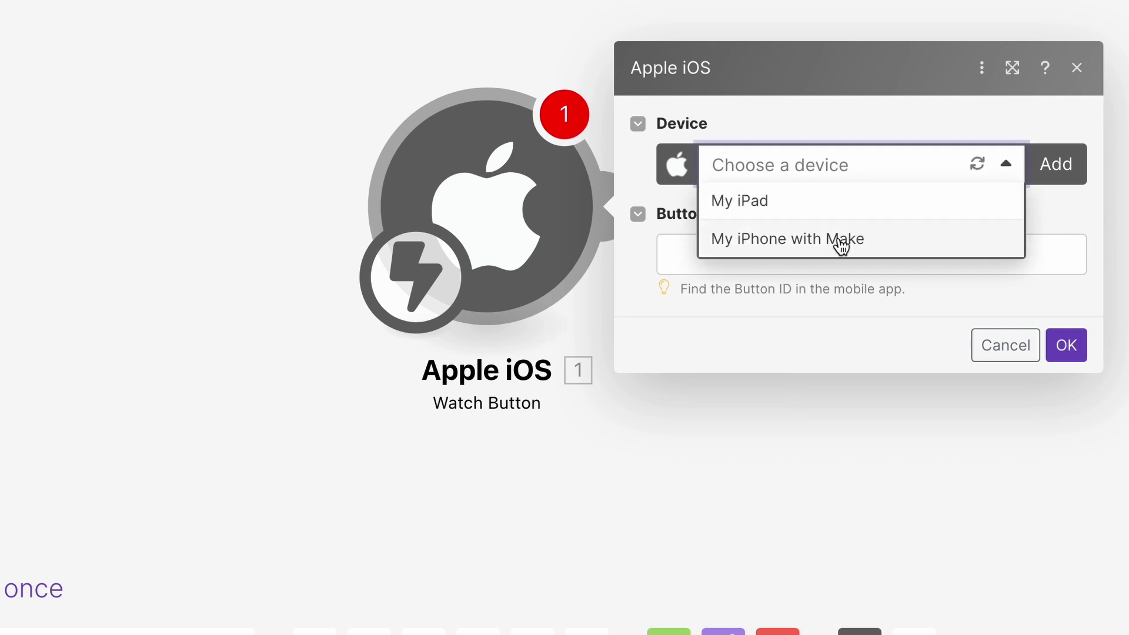
left_click(831, 199)
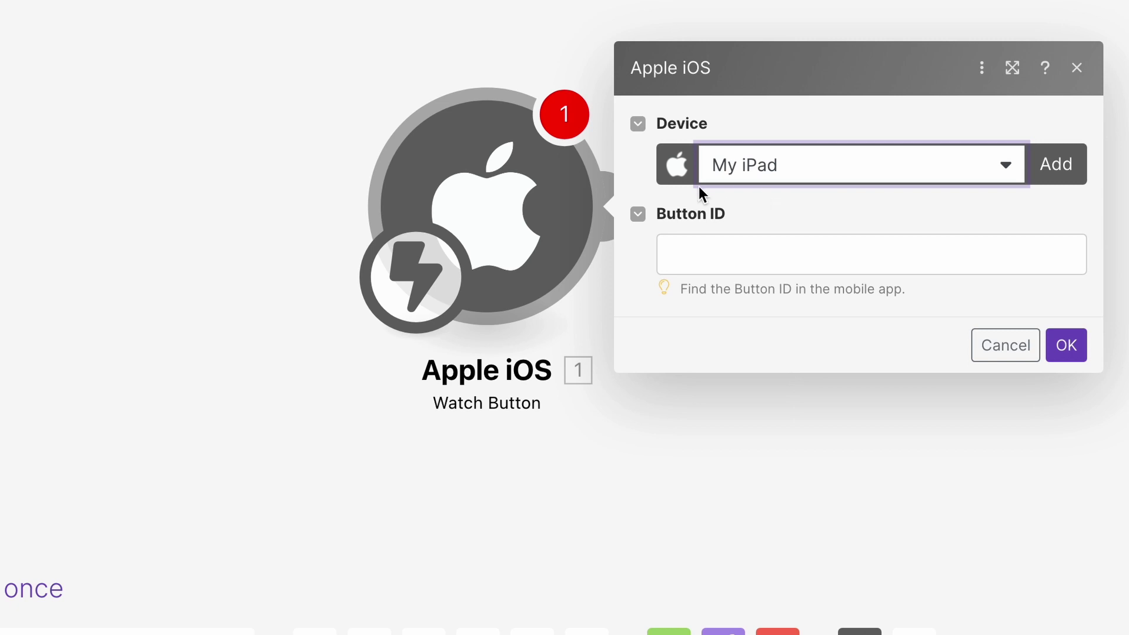
left_click(706, 254)
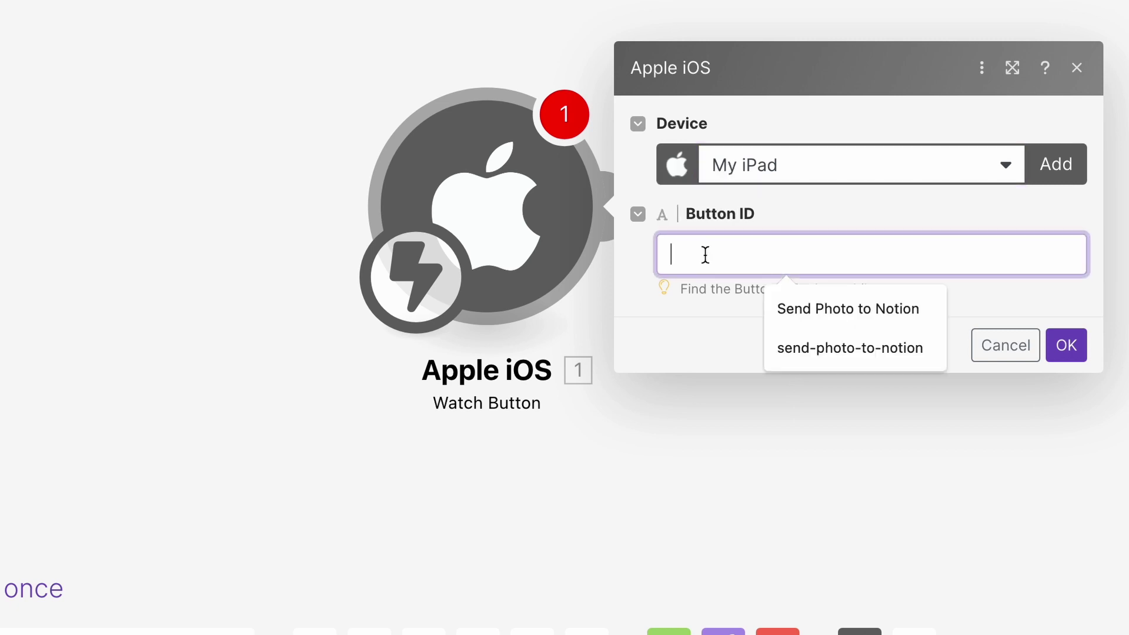
type("work")
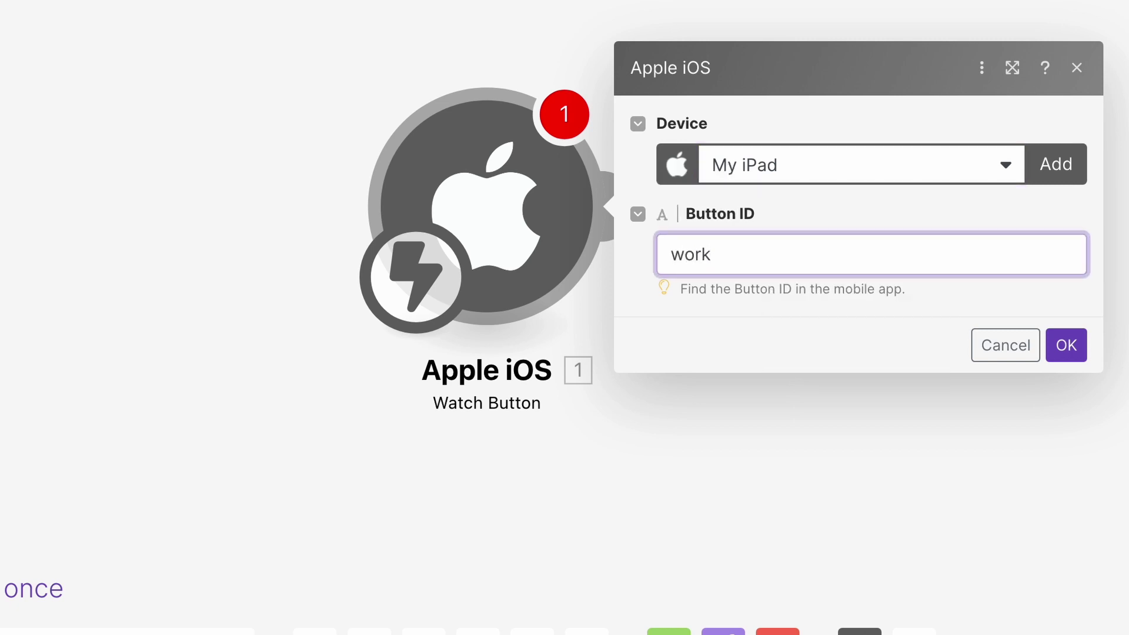
type("out")
left_click(1074, 348)
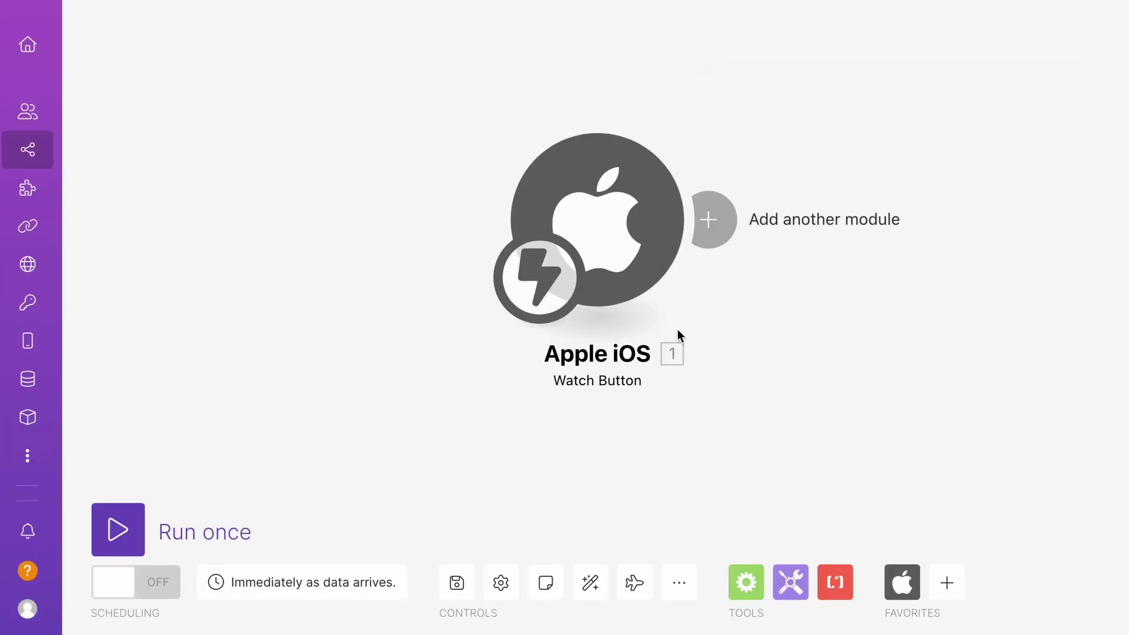
left_click_drag(597, 228, 440, 204)
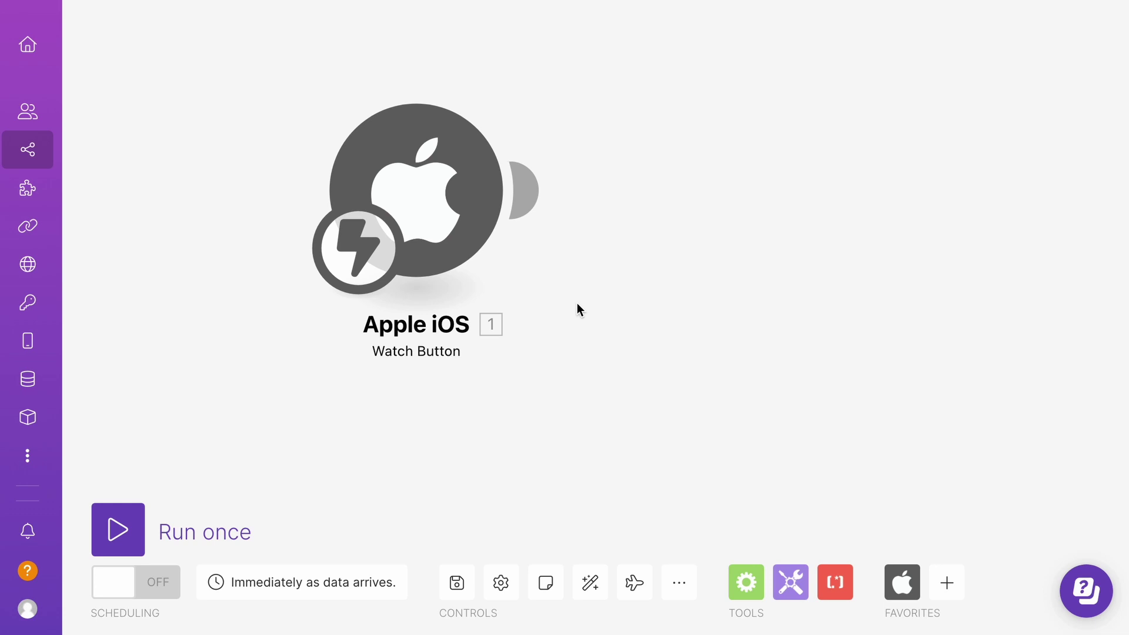
Add a Notion Search Objects module after the Apple iOS trigger.
left_click(947, 583)
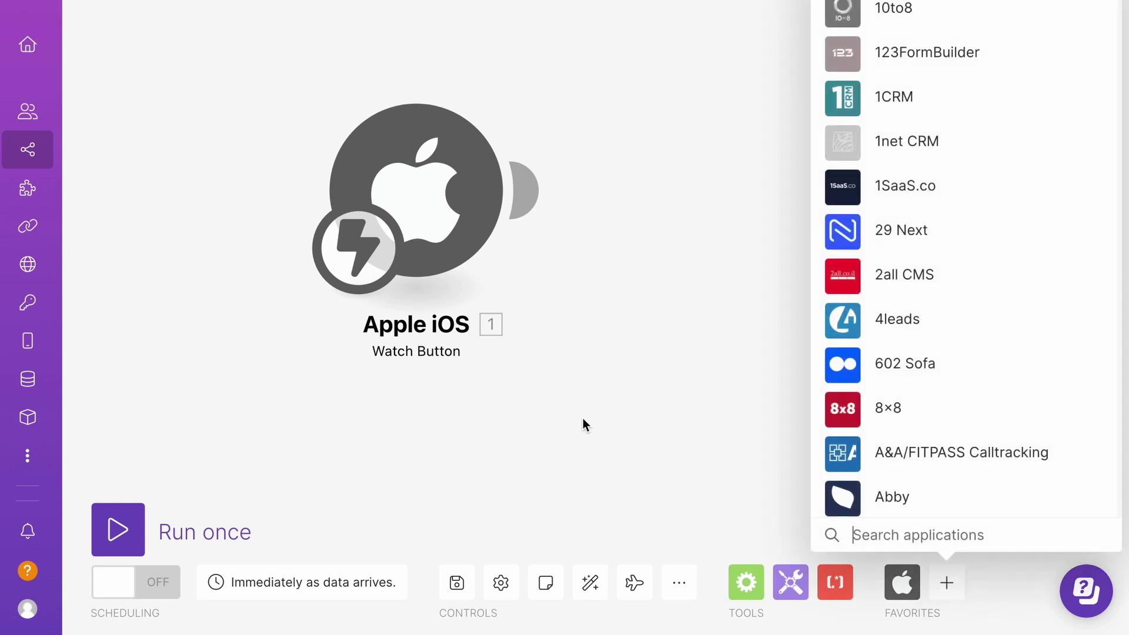
type("notion")
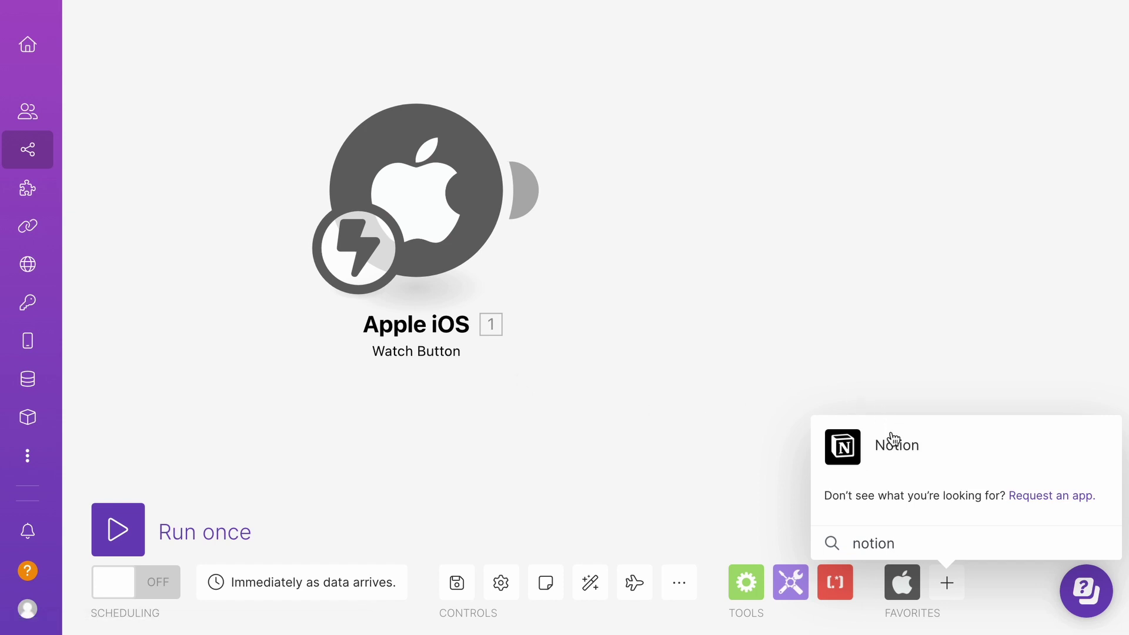
left_click(891, 435)
left_click(926, 327)
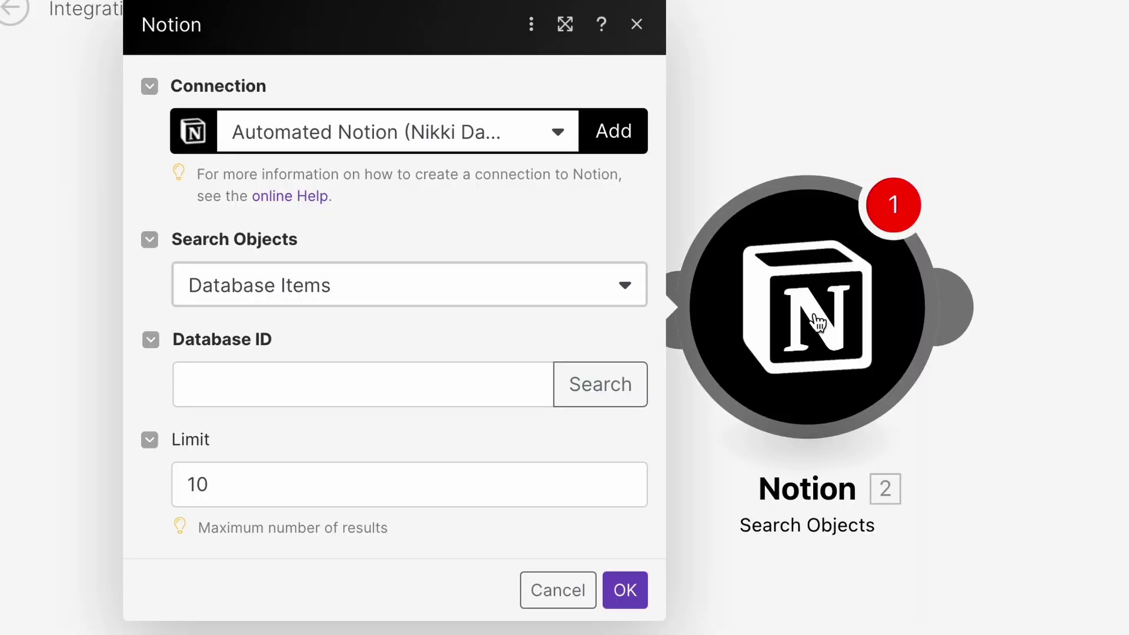
Fill the Database ID by searching for the 'habit' database.
left_click(527, 256)
left_click(725, 383)
type("h")
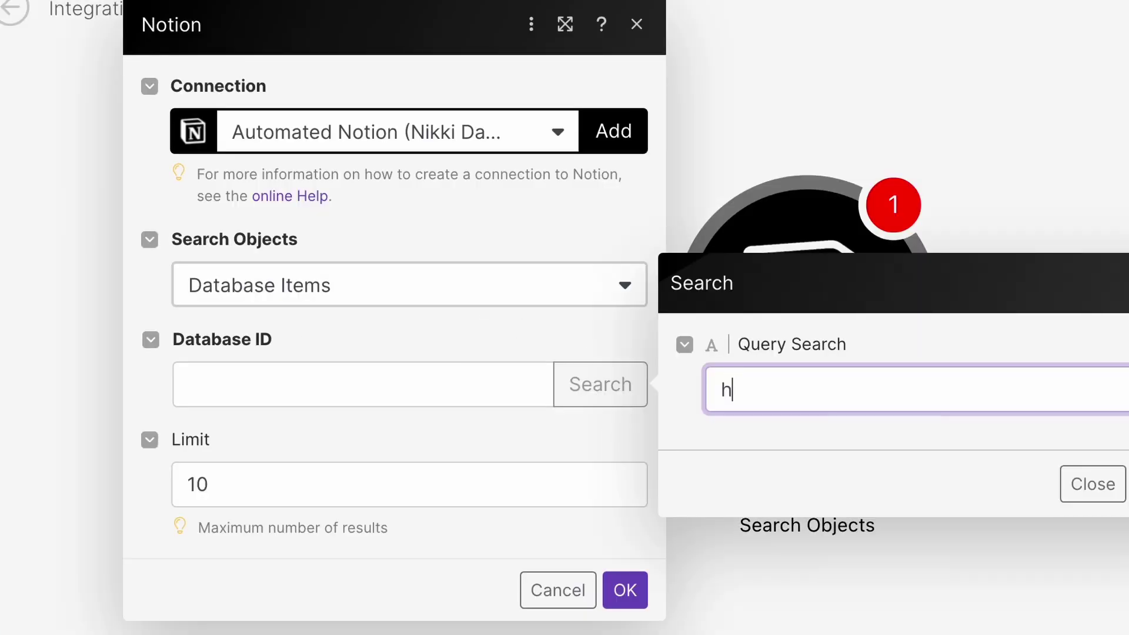
type("abit")
key("Return")
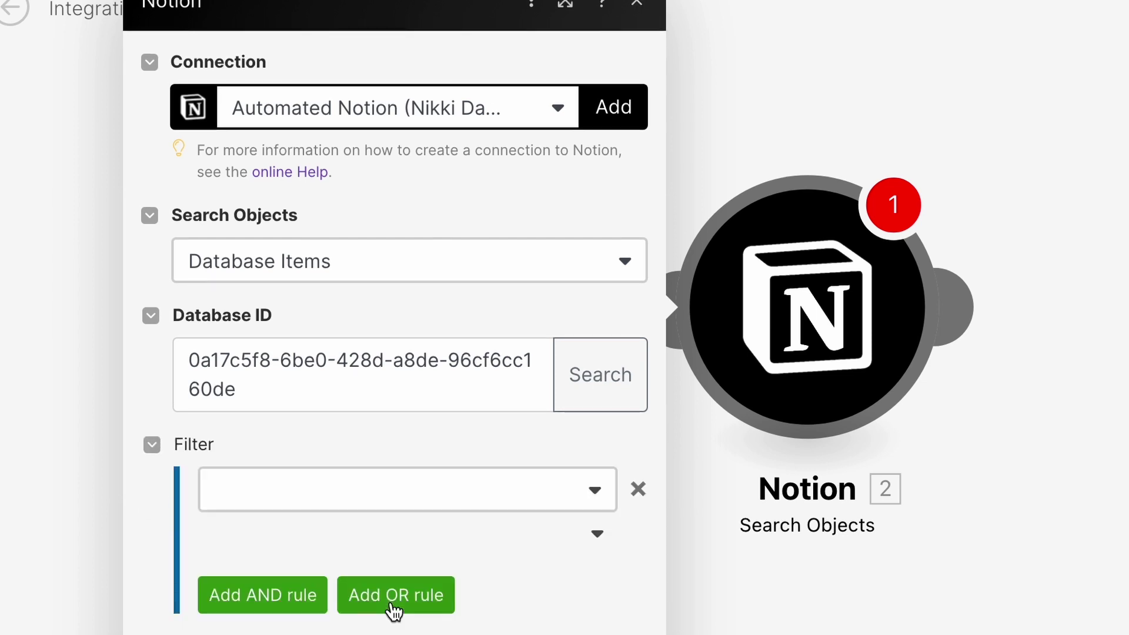
Filter the search on Date (Created time) with the Date: After operator.
left_click(499, 488)
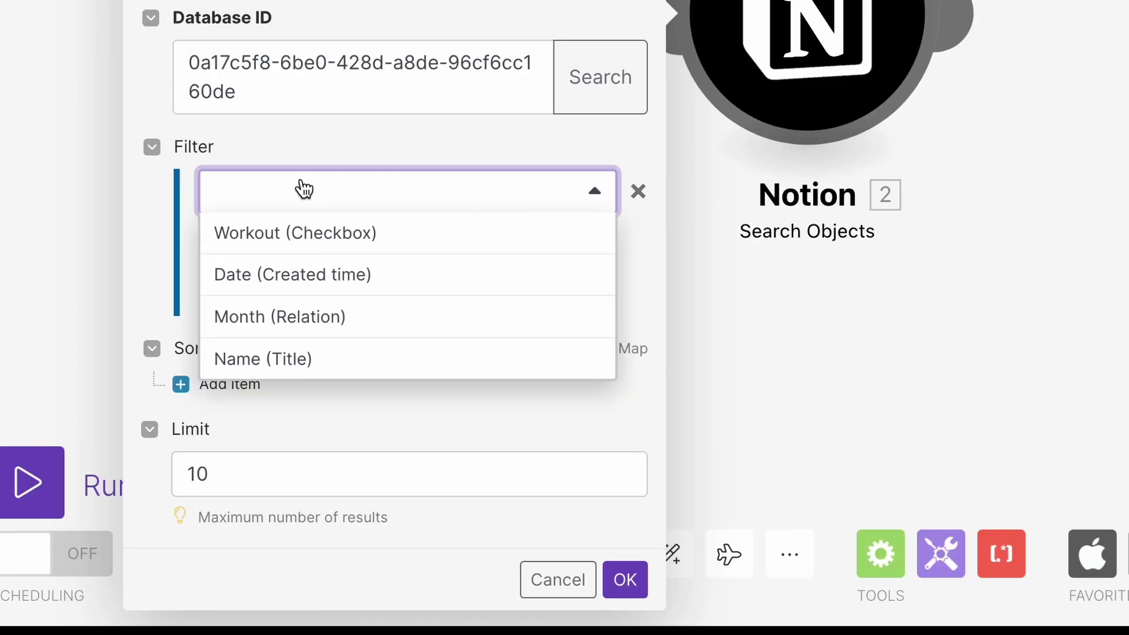
left_click(454, 281)
left_click(555, 244)
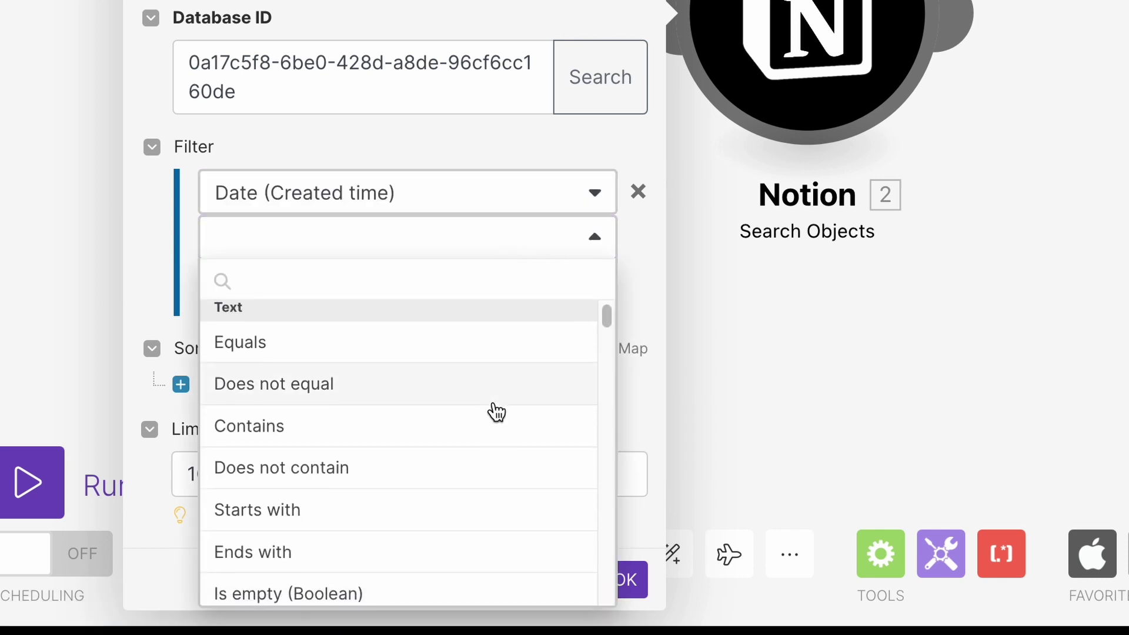
scroll(497, 411, "down", 5)
scroll(497, 412, "down", 5)
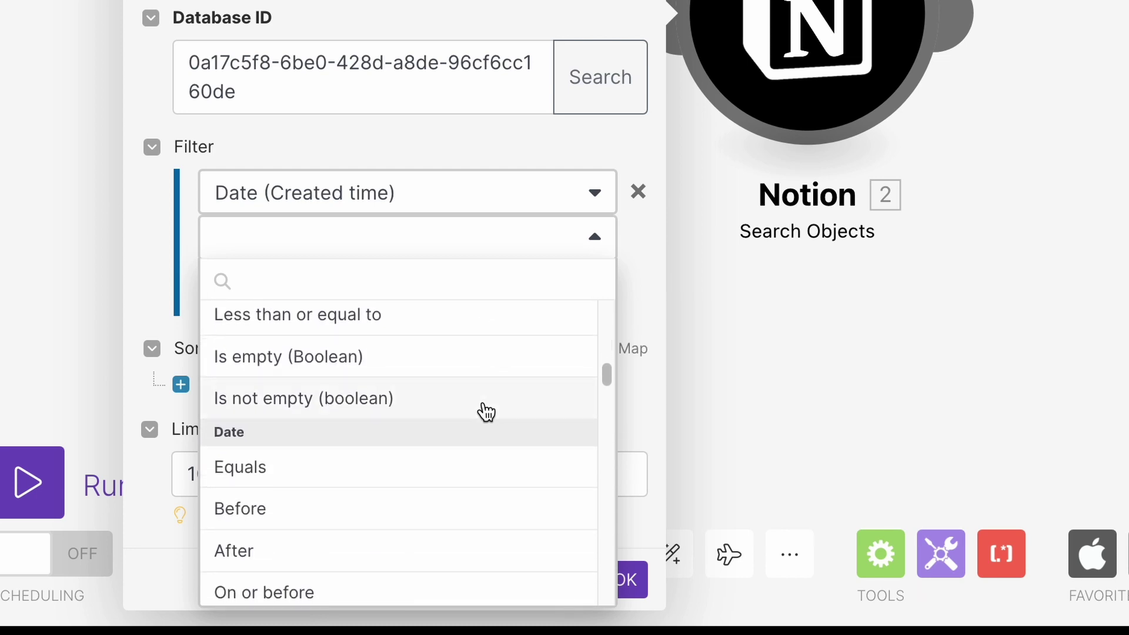
scroll(438, 503, "down", 1)
scroll(440, 502, "down", 1)
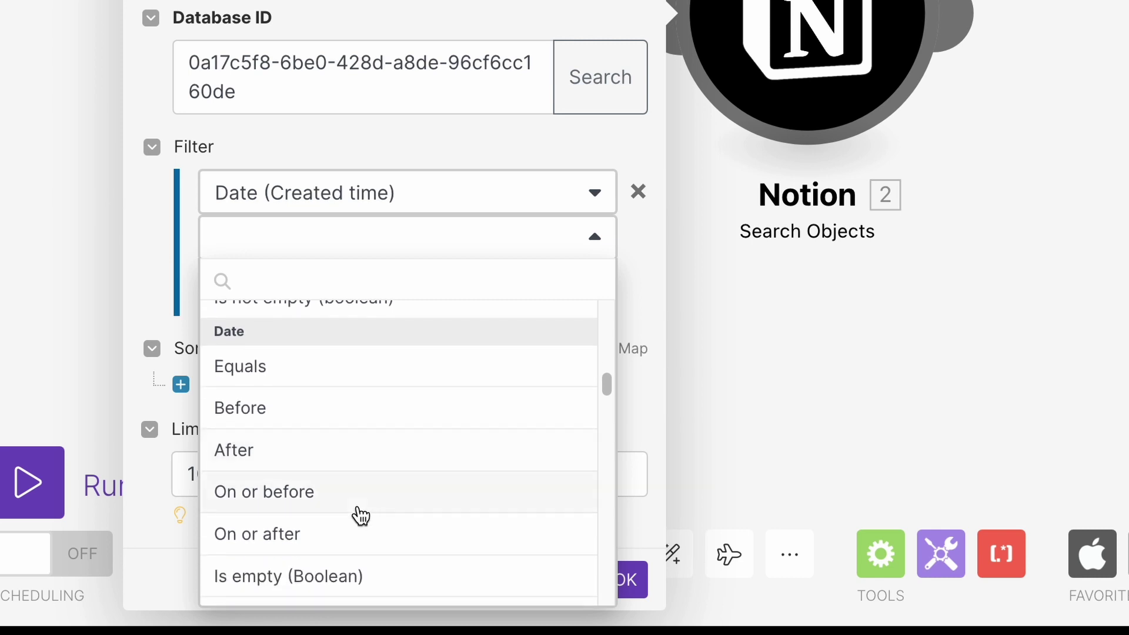
left_click(313, 463)
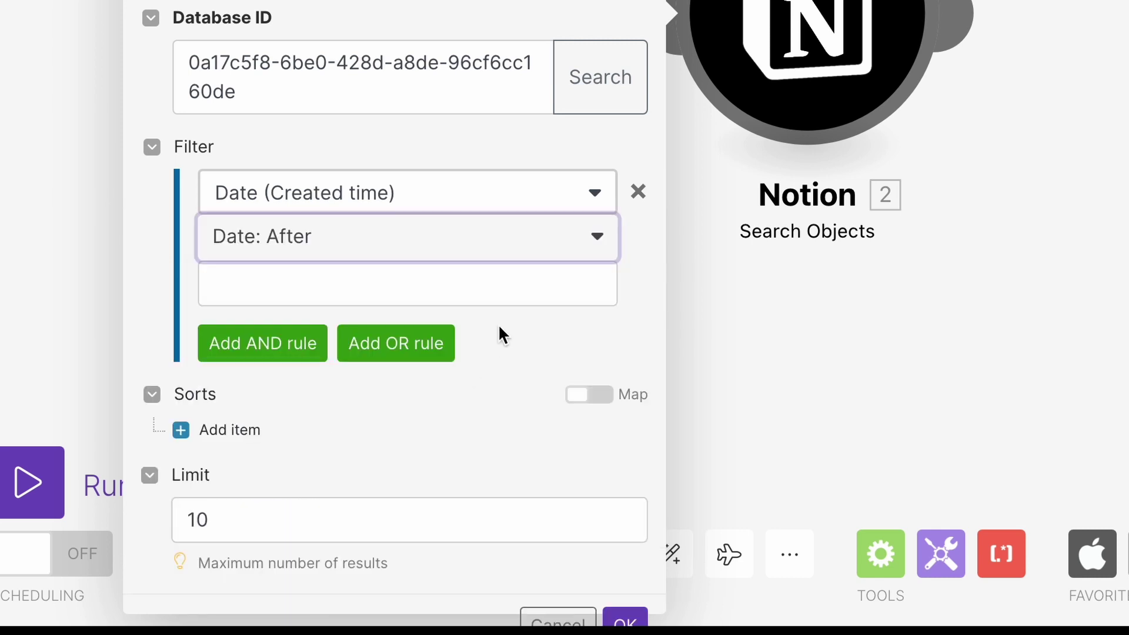
Set the compared date to addDays(now; -1) and add a second AND rule.
left_click(529, 284)
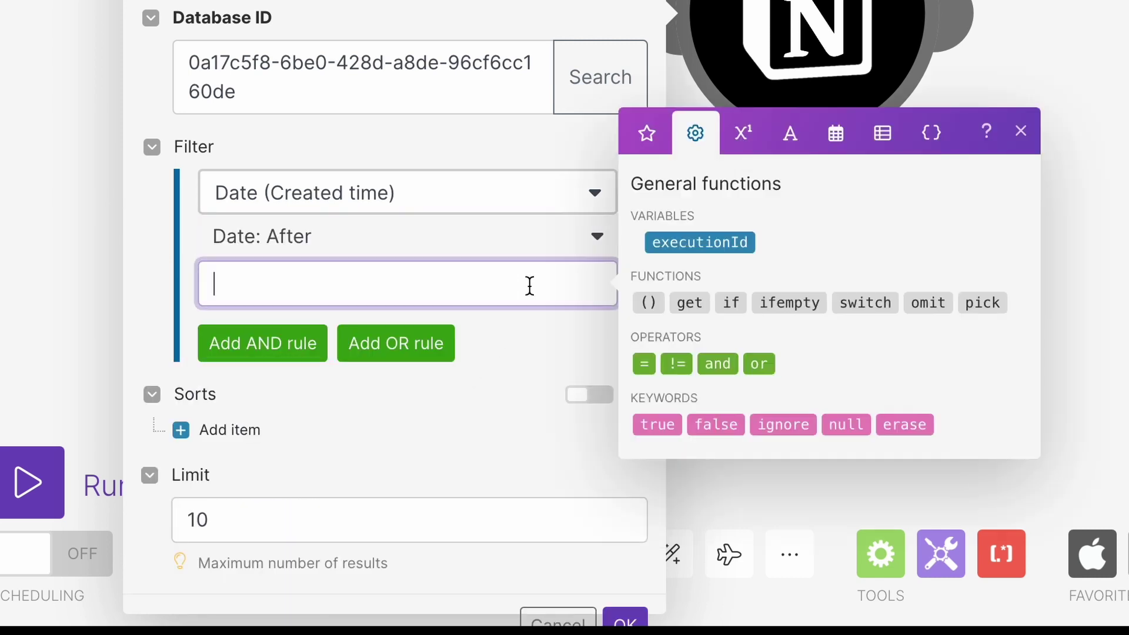
left_click(837, 141)
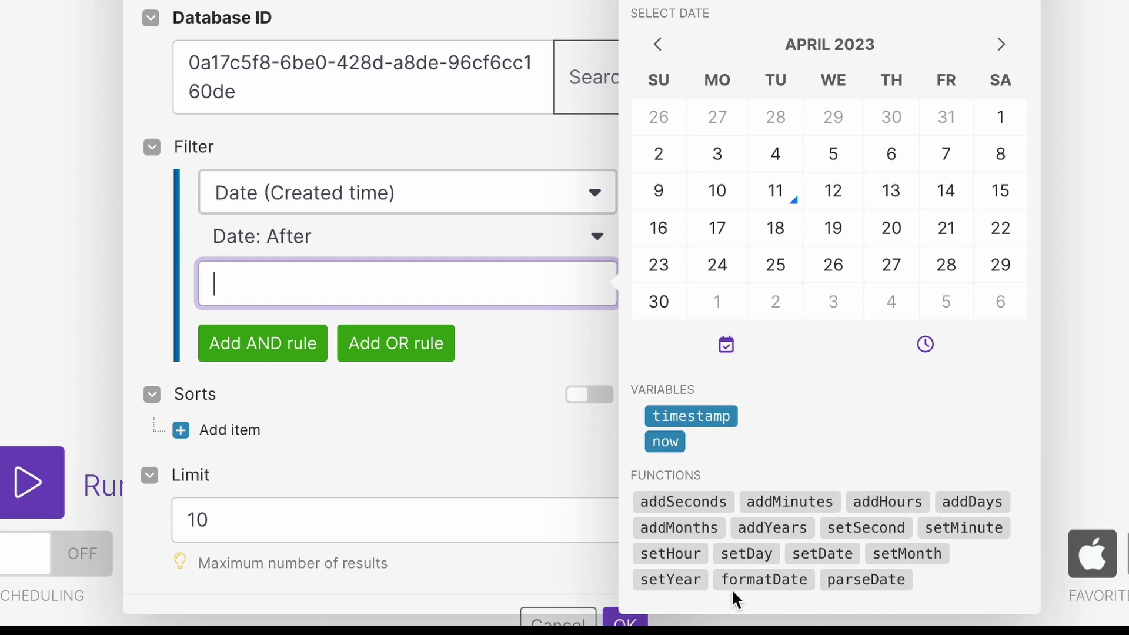
left_click(966, 506)
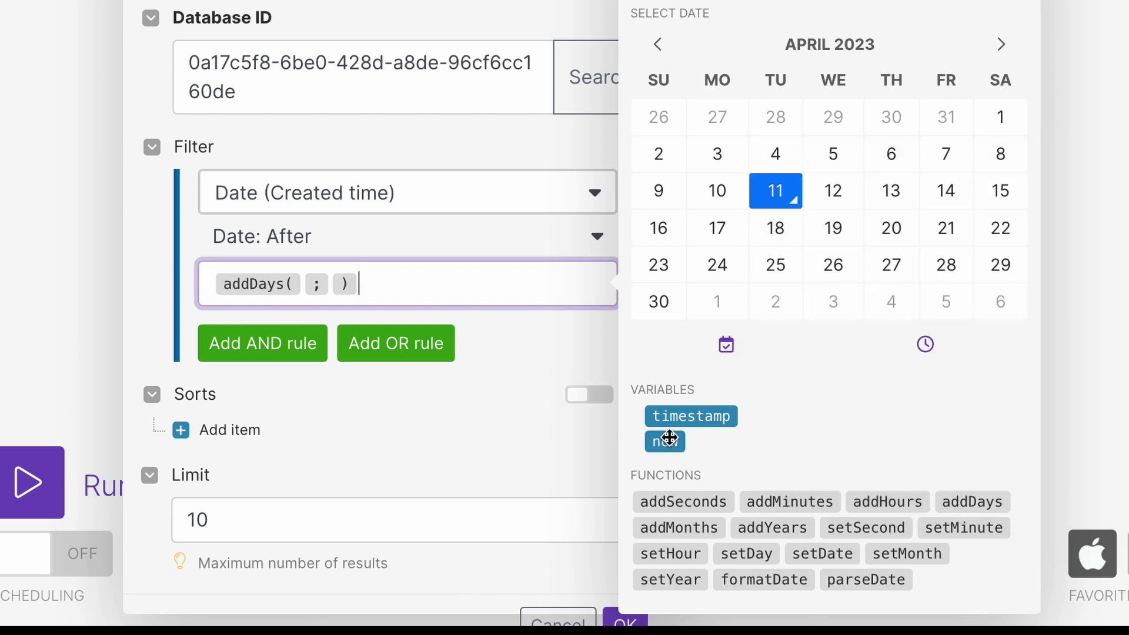
left_click_drag(666, 442, 300, 288)
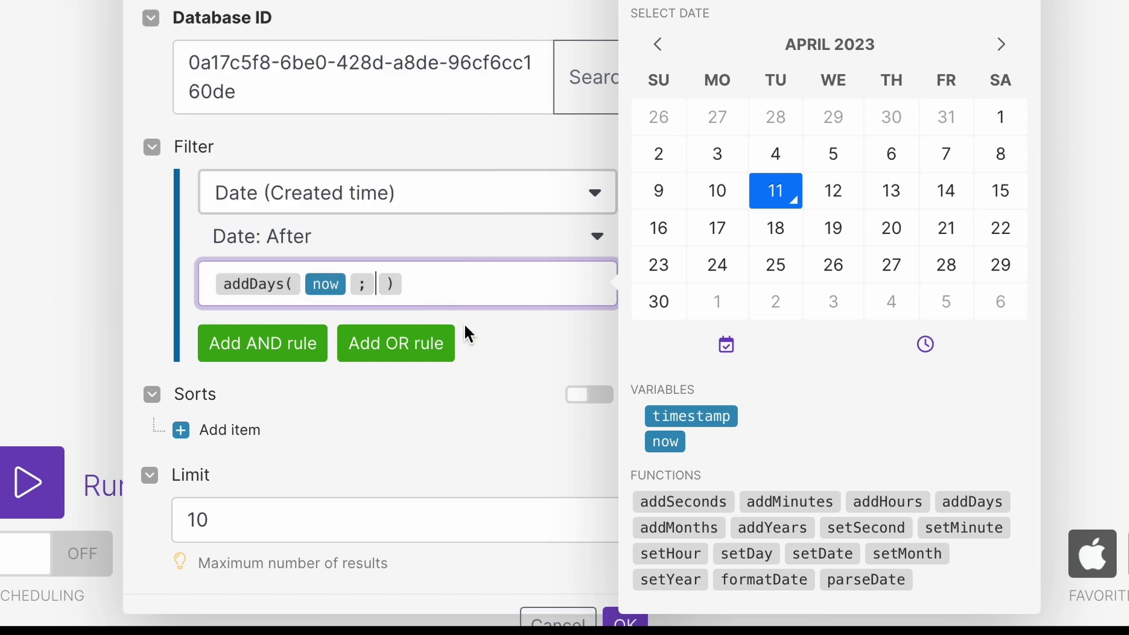
type("-1")
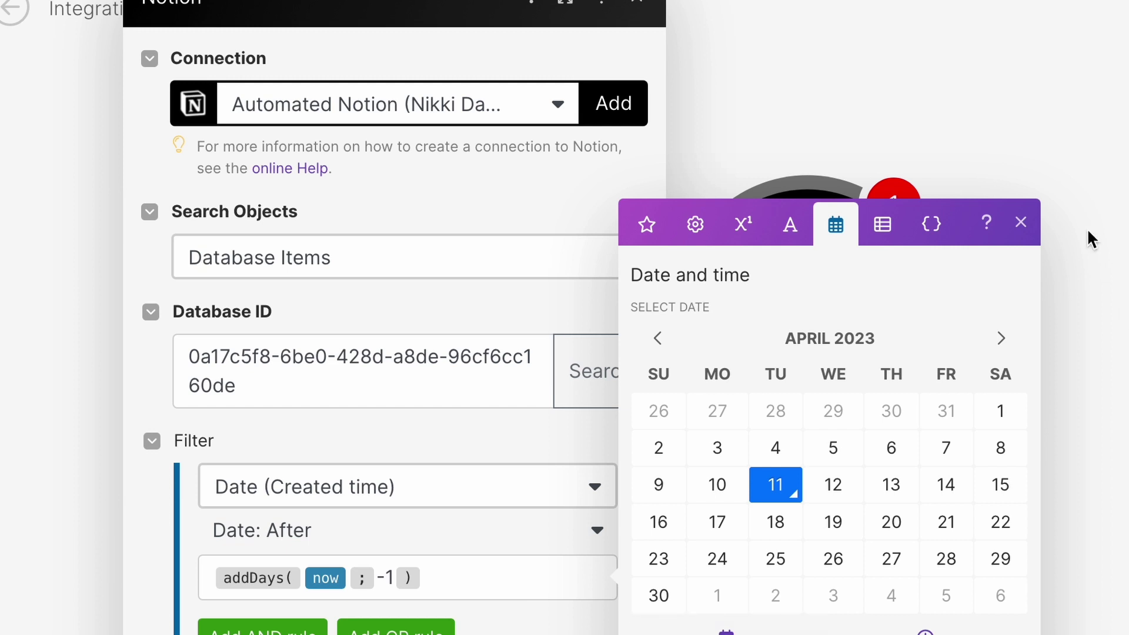
left_click(263, 628)
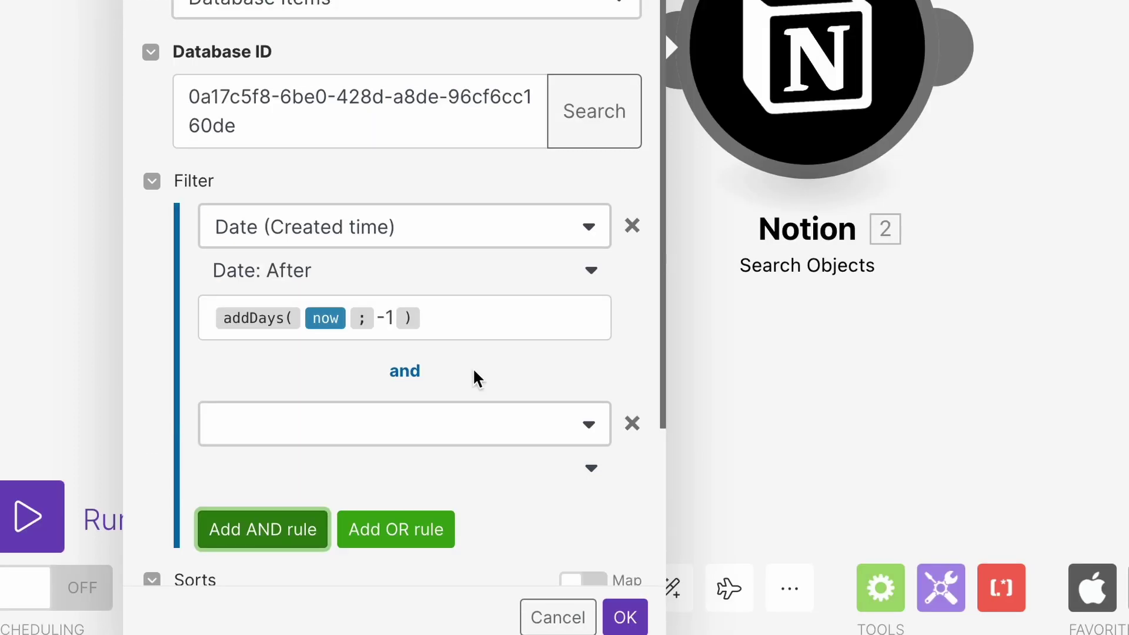
Base the second filter rule on Date (Created time) with the Date: Before comparison.
left_click(419, 419)
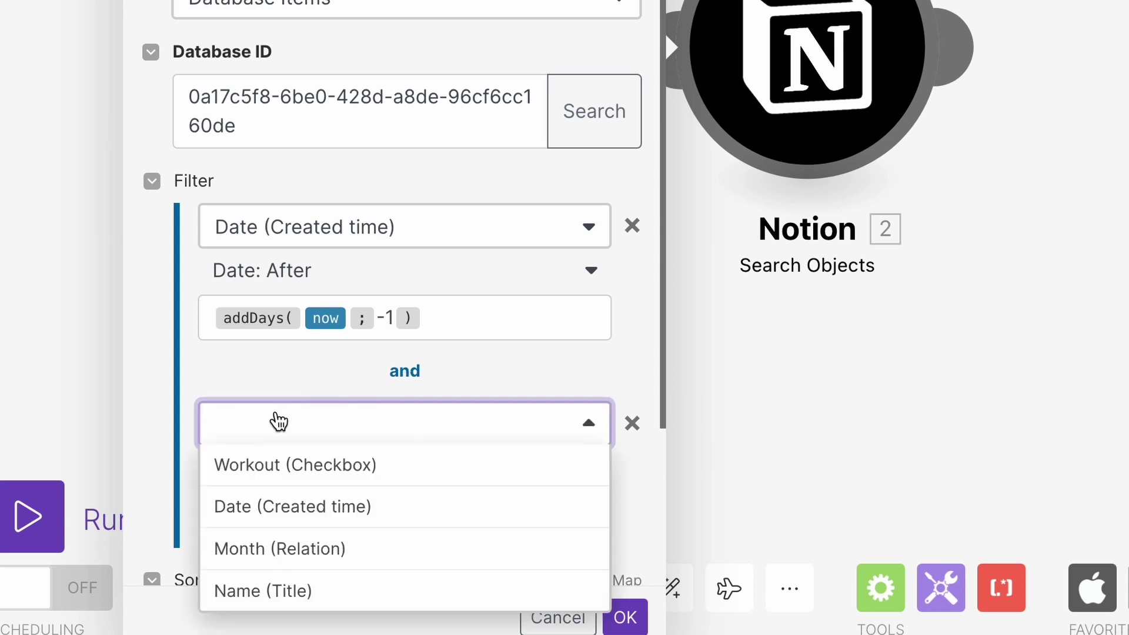
left_click(323, 520)
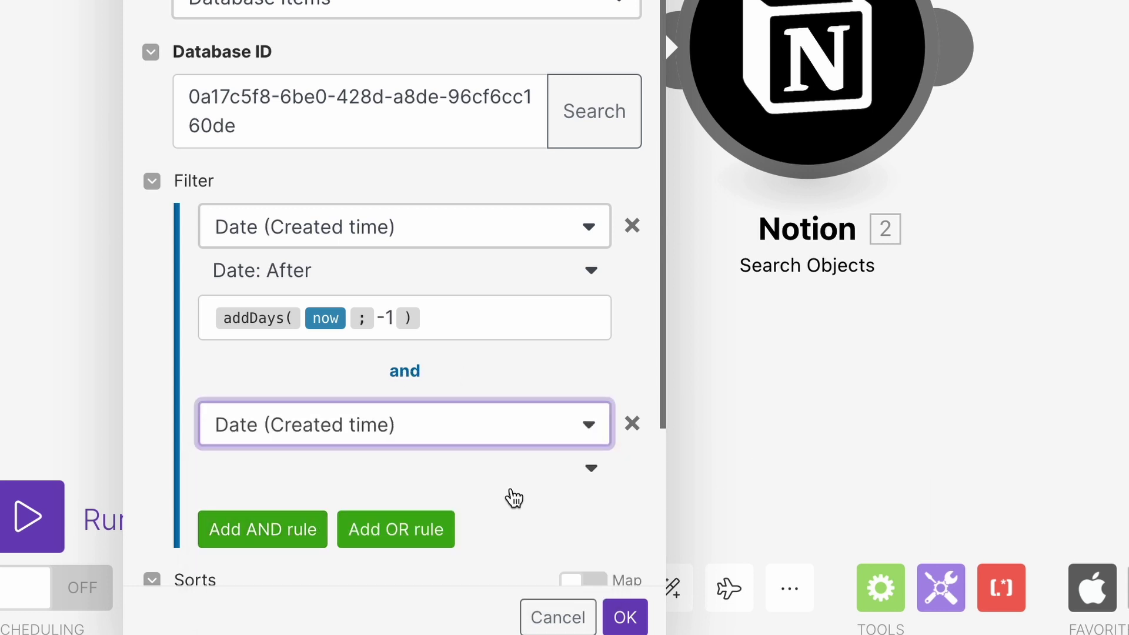
scroll(506, 497, "down", 5)
left_click(487, 326)
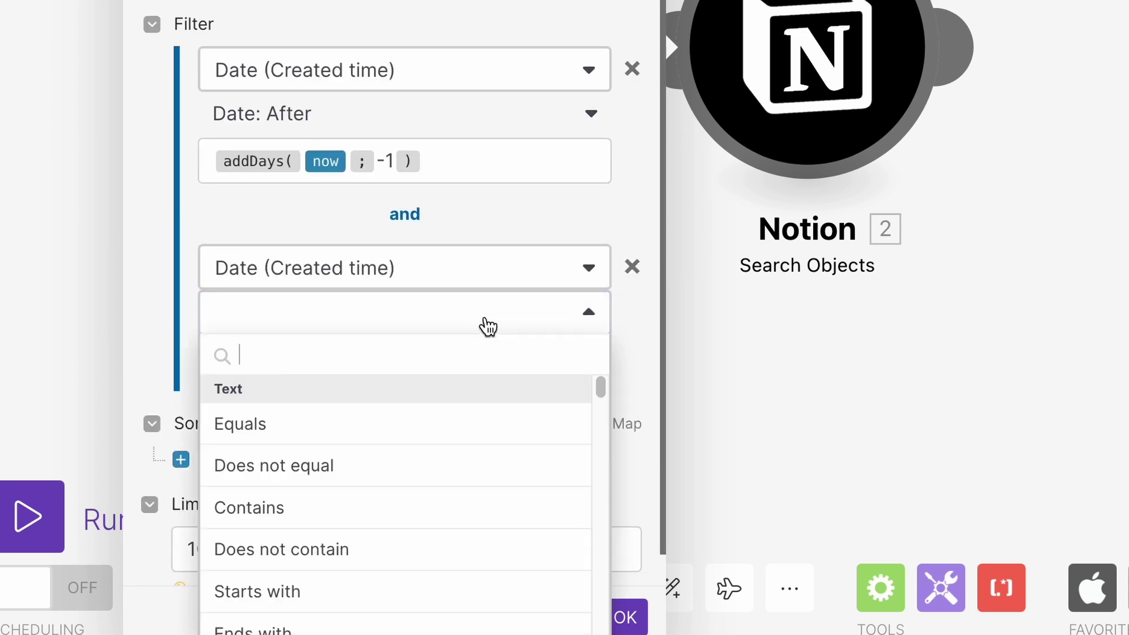
scroll(506, 466, "down", 6)
scroll(385, 497, "down", 5)
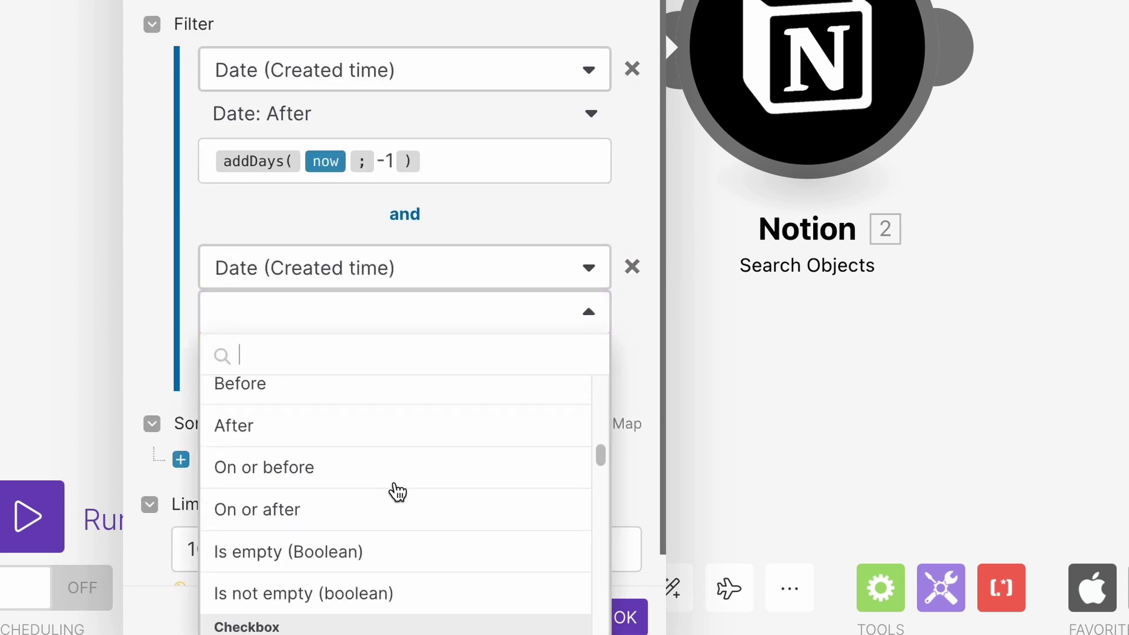
left_click(272, 391)
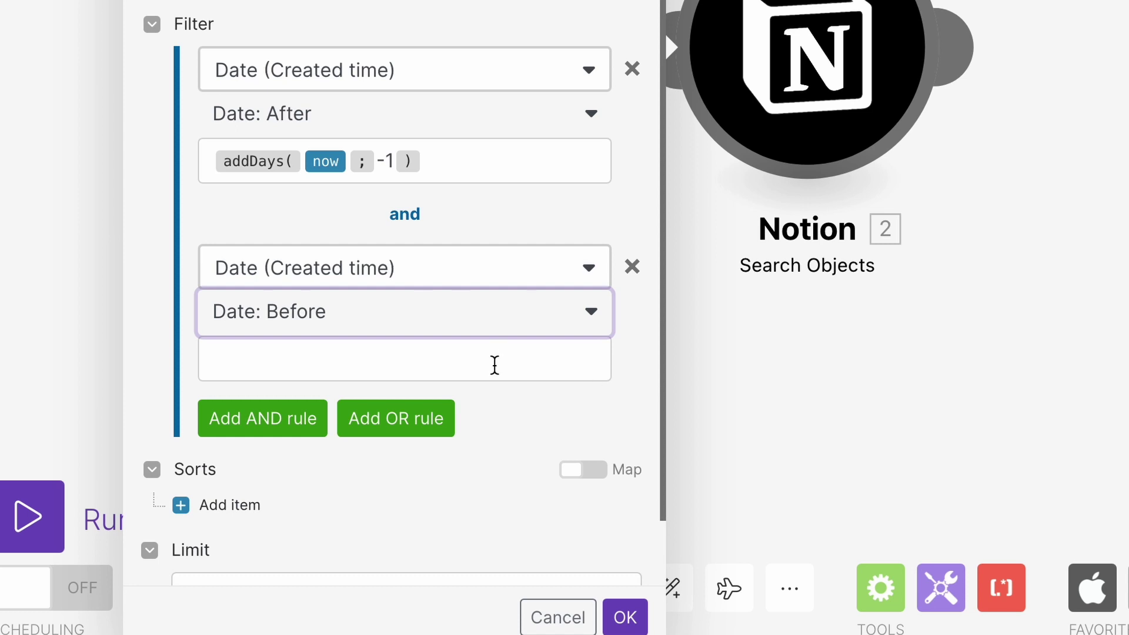
Set the Before value to addDays(now; 1), adapted from the first rule's expression.
left_click_drag(457, 163, 202, 167)
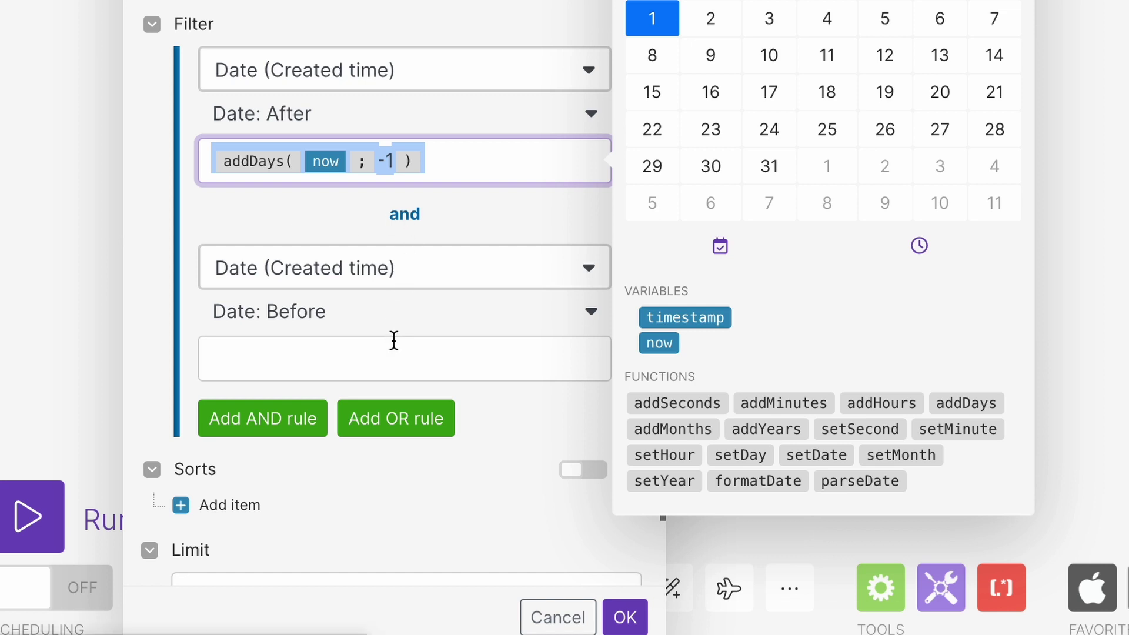
left_click(394, 360)
type("addDays(now; -1)")
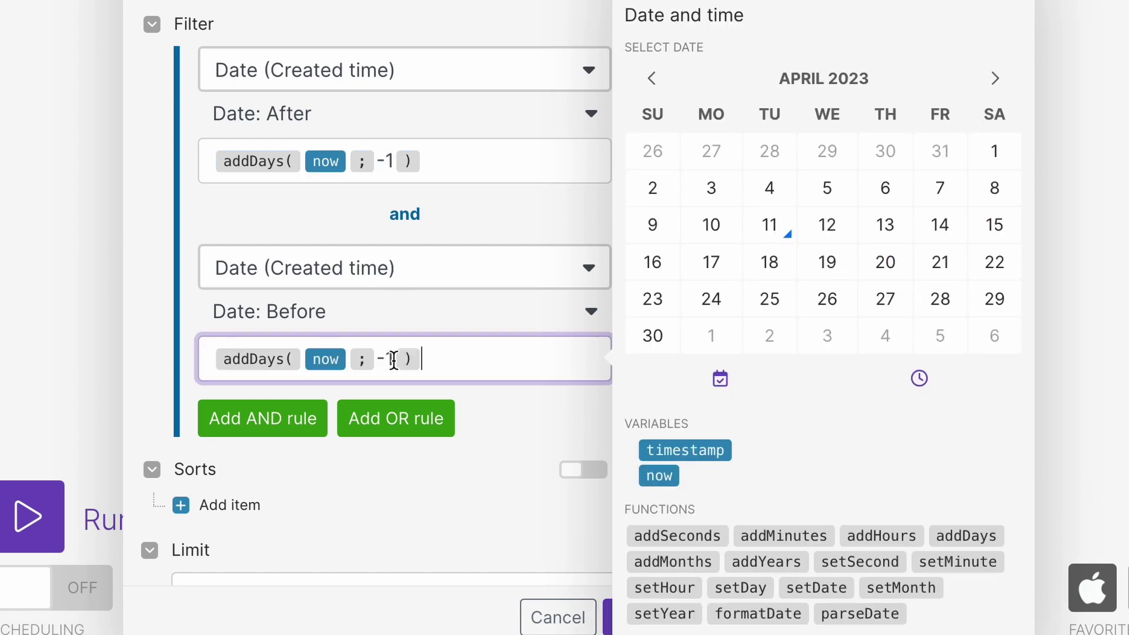
left_click(394, 360)
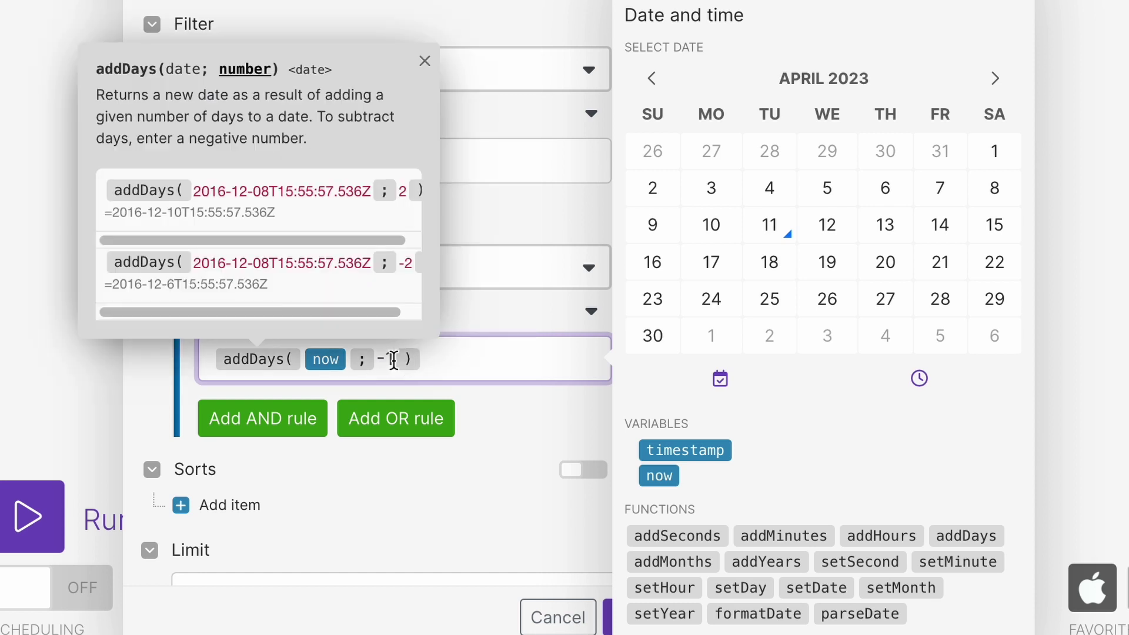
key("BackSpace")
left_click(513, 397)
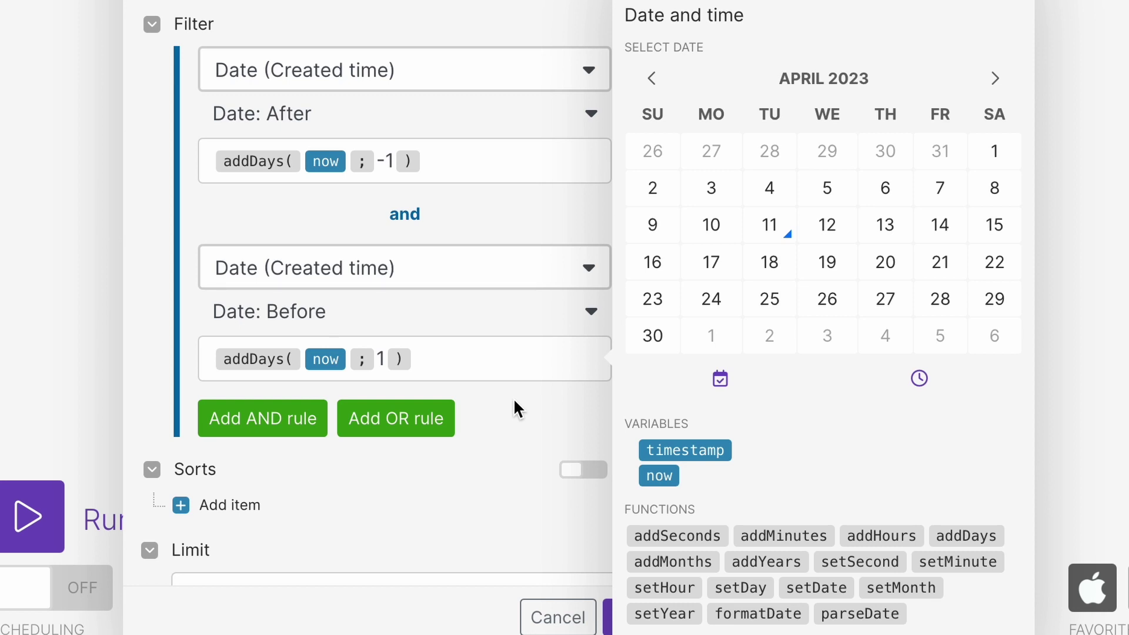
Lower the search's result limit from 10 to 1.
scroll(513, 398, "down", 2)
left_click(274, 508)
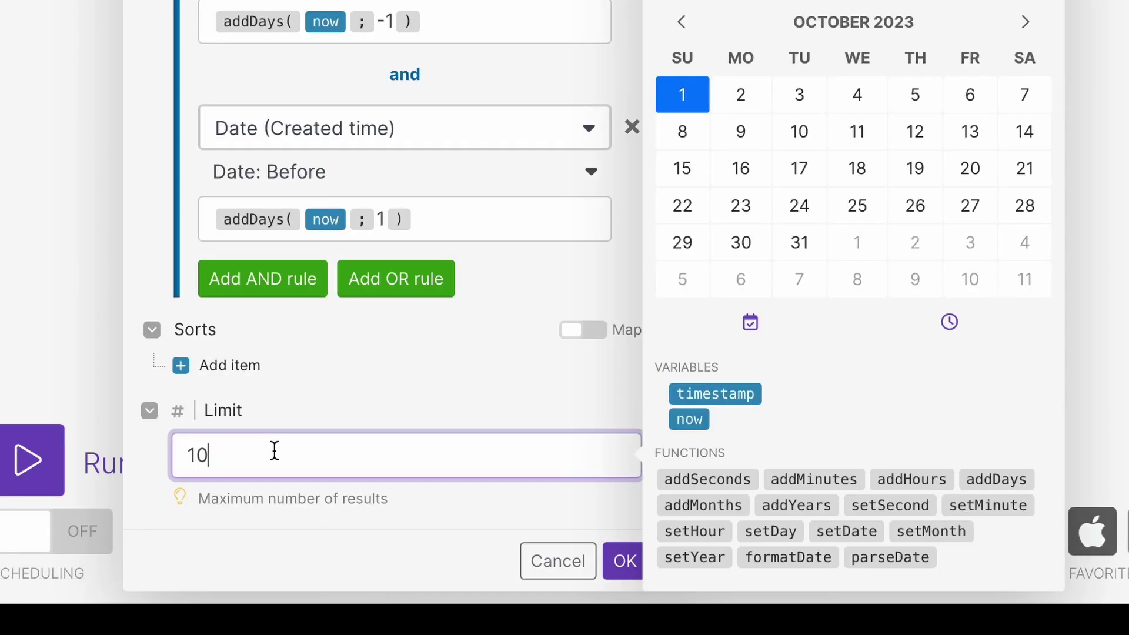
key("BackSpace")
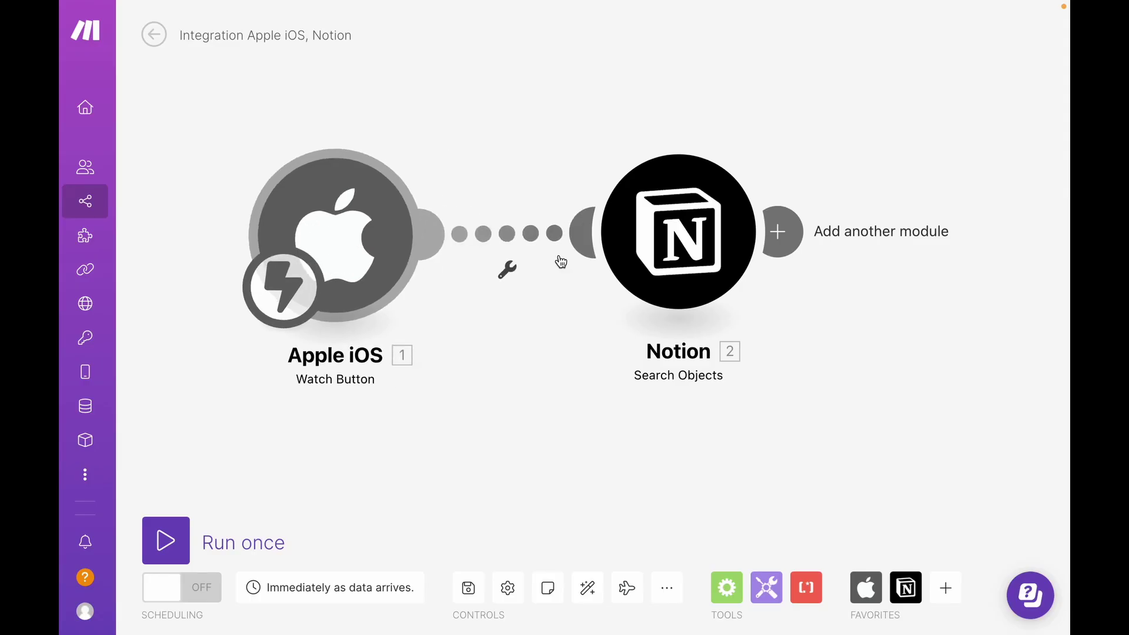
Append a Notion Update a Database Item module after Search Objects.
left_click_drag(758, 235, 664, 241)
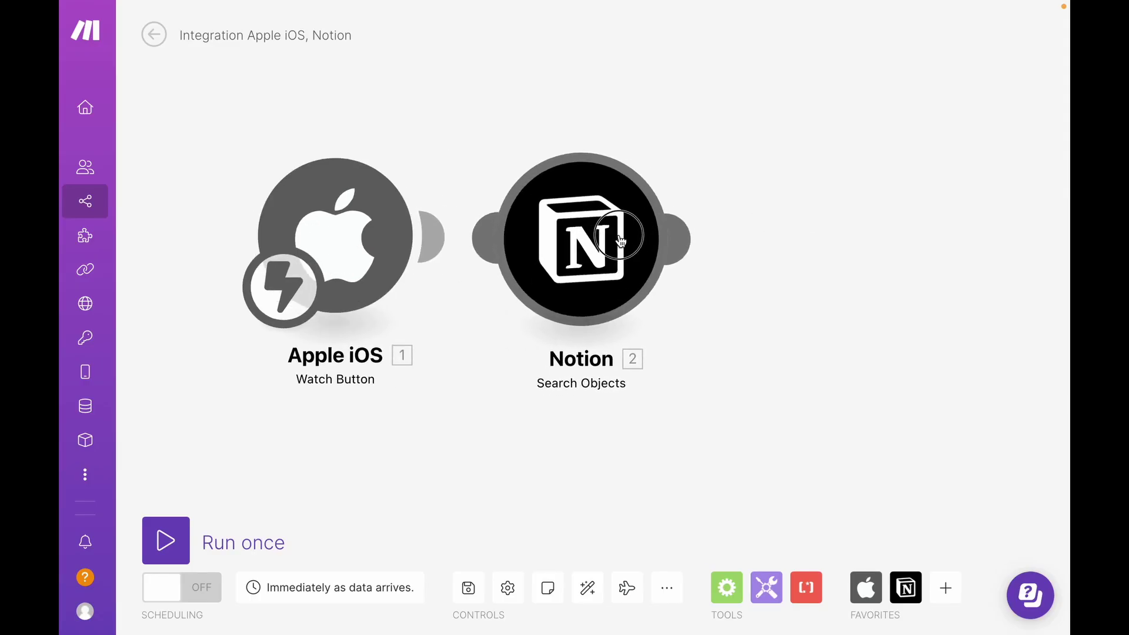
left_click(681, 240)
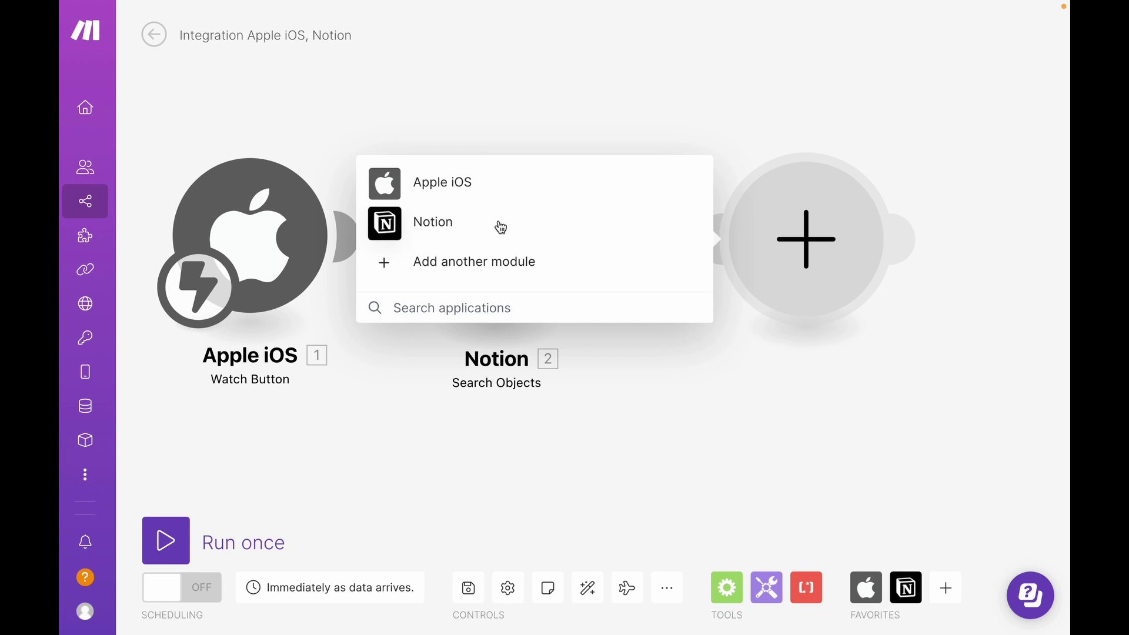
left_click(501, 227)
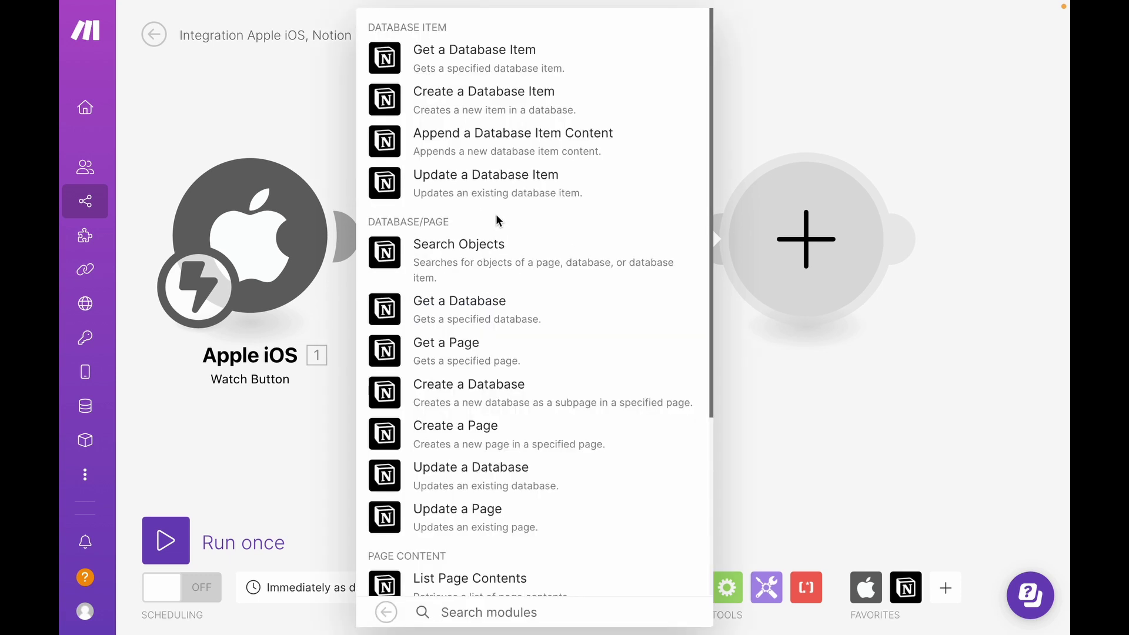
left_click(504, 182)
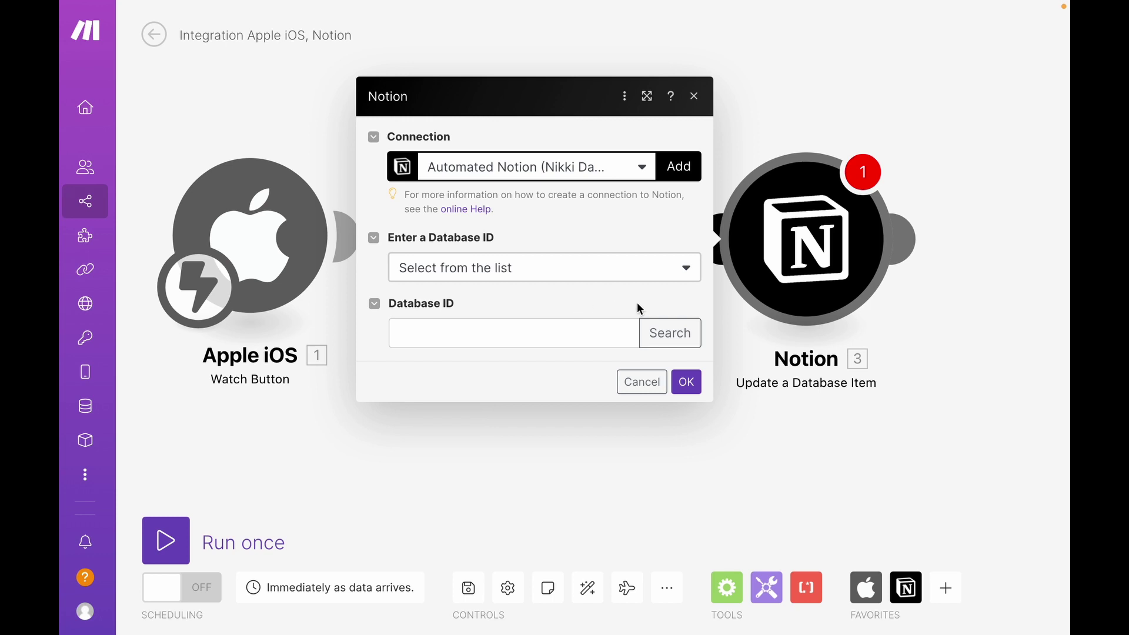
Paste the database ID and map Search Objects' Page ID into Database Item ID.
left_click(600, 332)
left_click(603, 357)
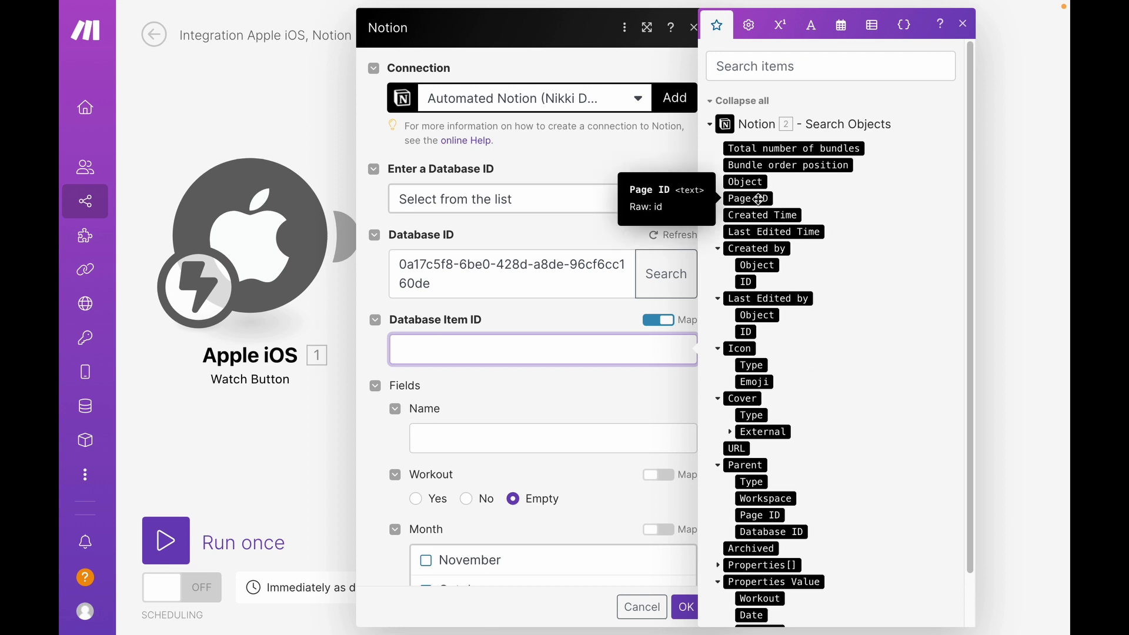
left_click_drag(759, 199, 463, 351)
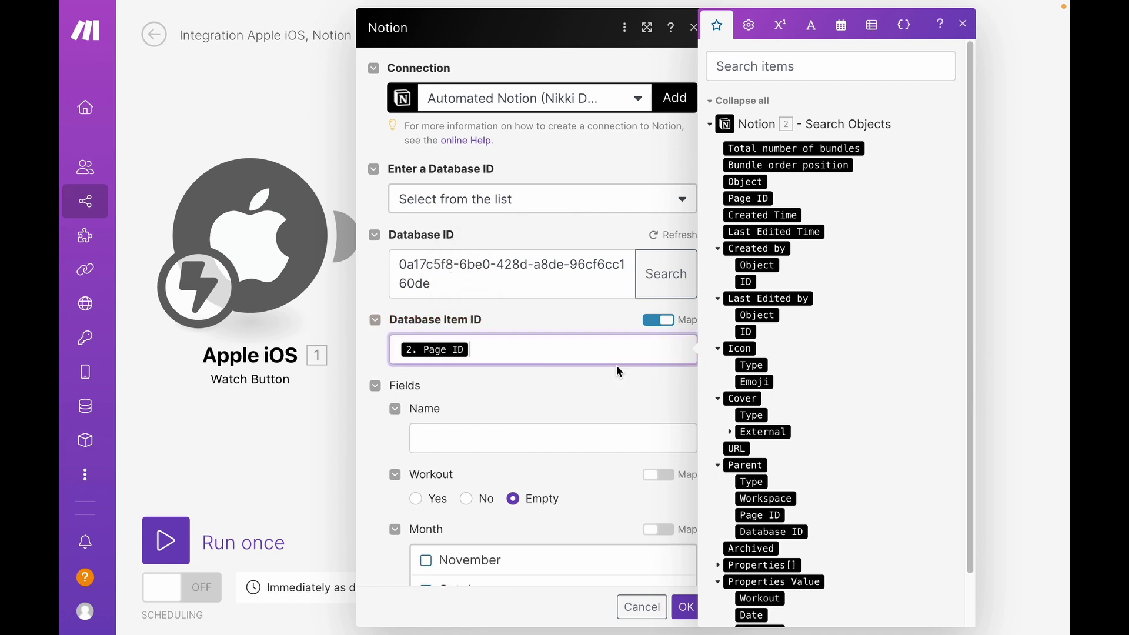
Set the Workout property to Yes and close the module settings.
scroll(390, 432, "down", 1)
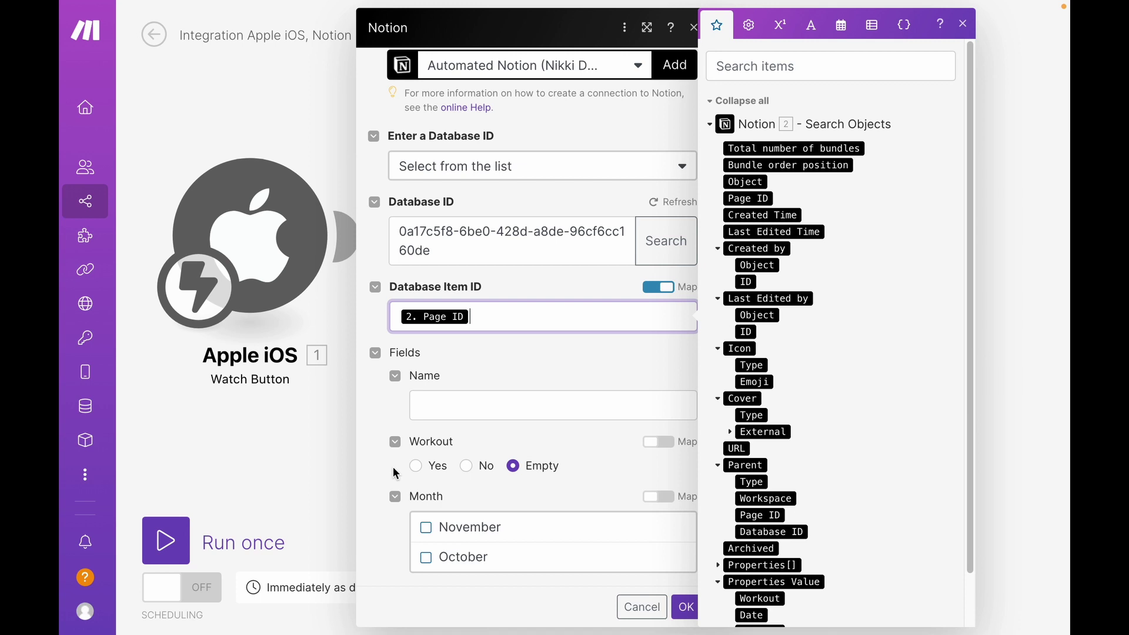
left_click(416, 468)
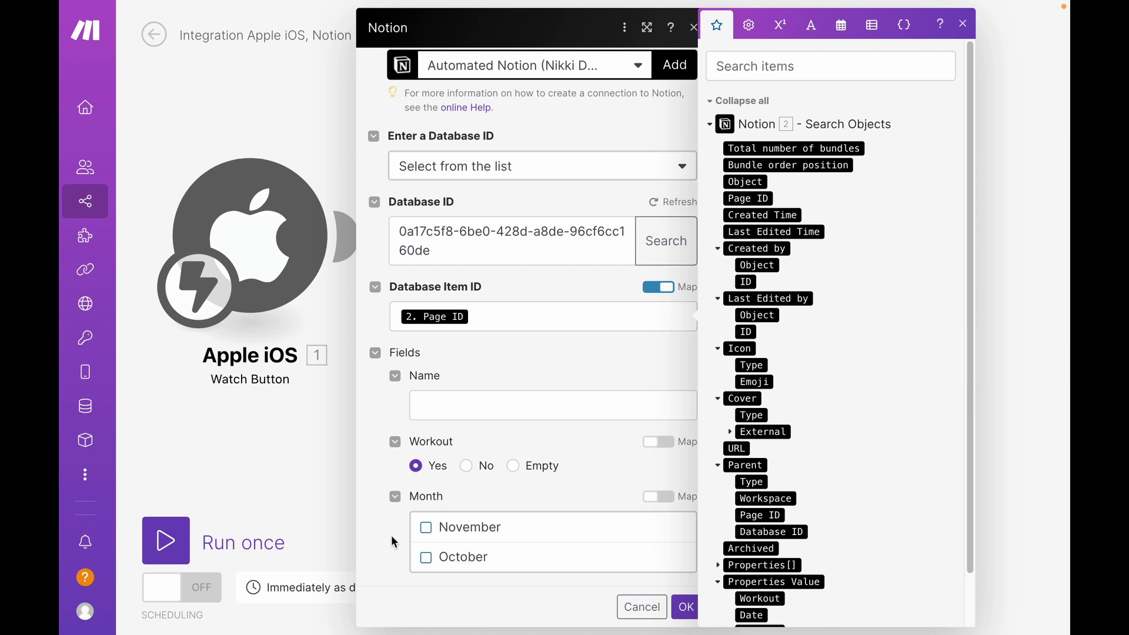
key("Escape")
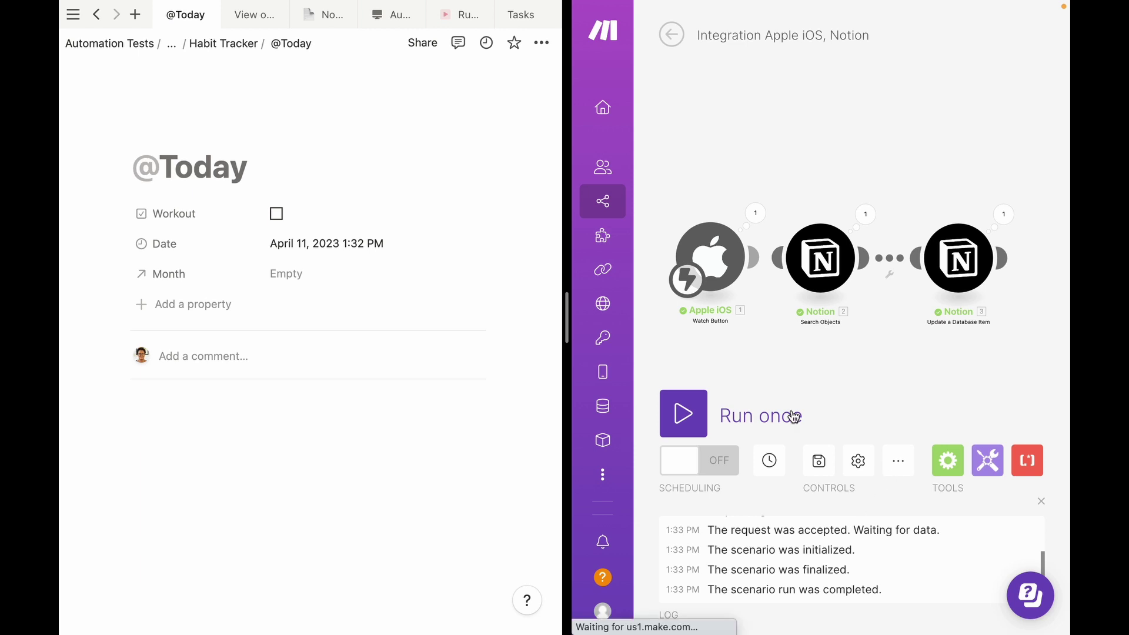
Run the Apple iOS to Notion scenario once.
left_click(684, 415)
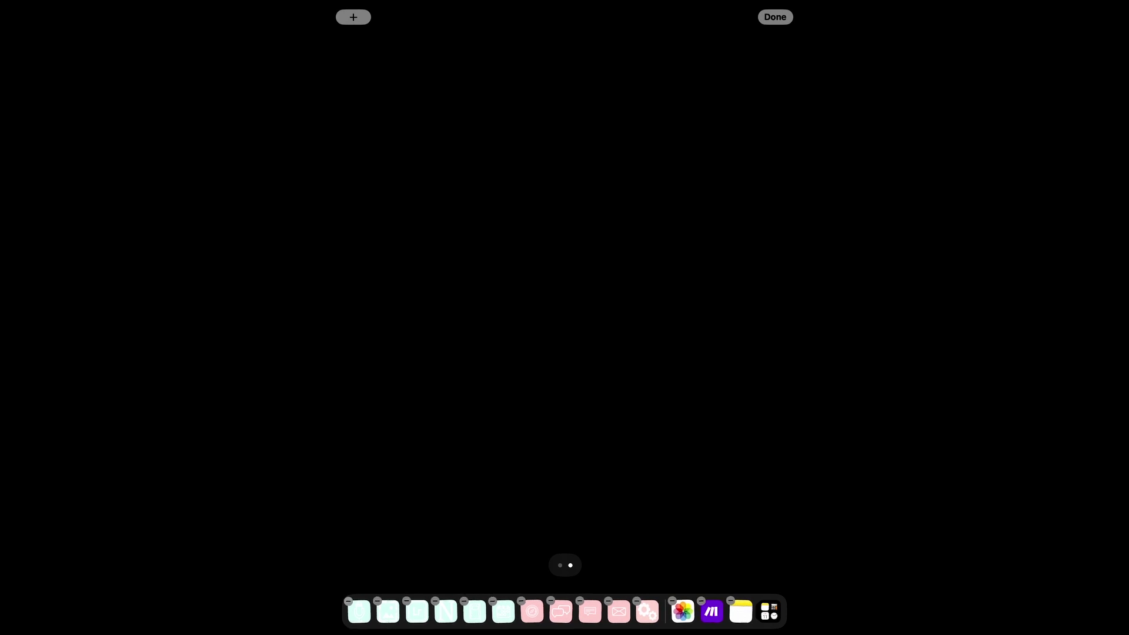
Find the Make widgets and place the small Workout button widget at the home page's top-left.
left_click(353, 17)
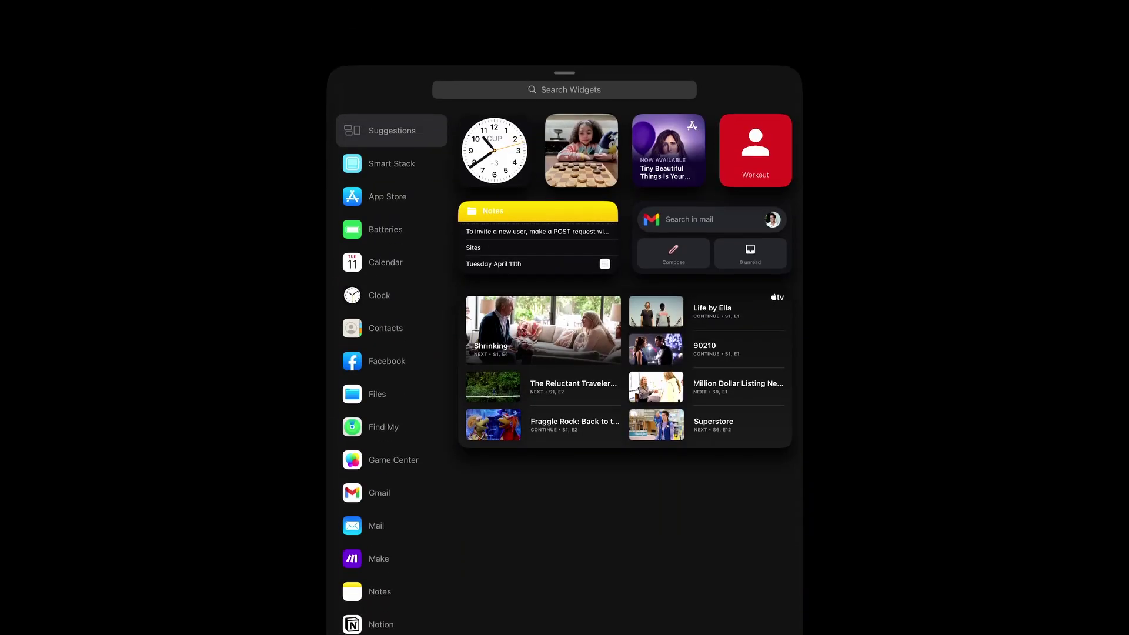
left_click(565, 89)
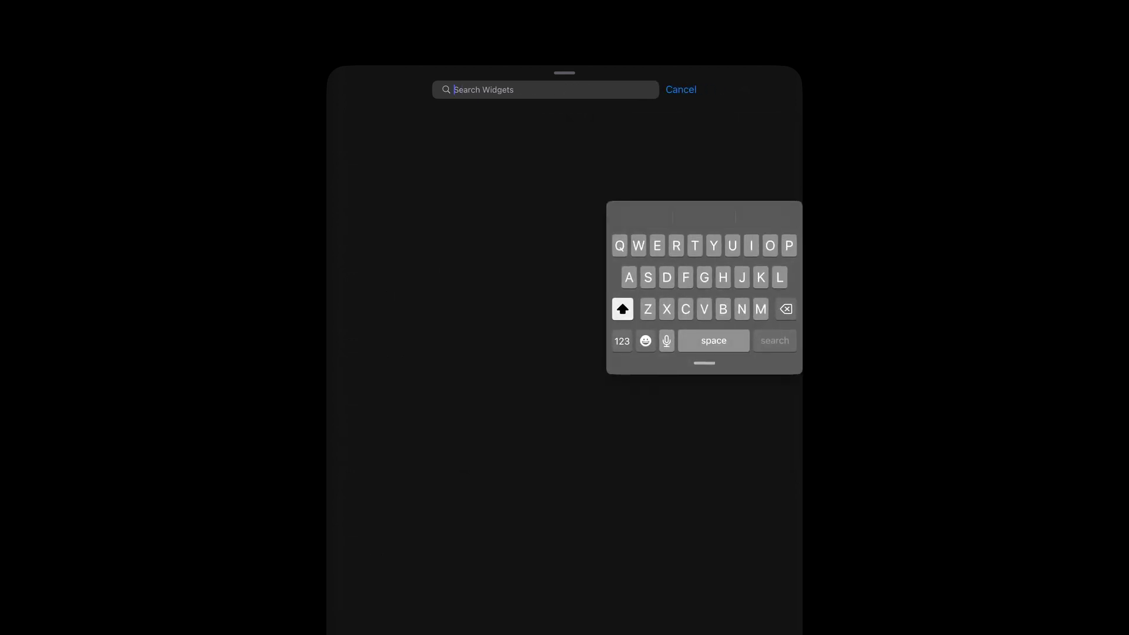
type("Make")
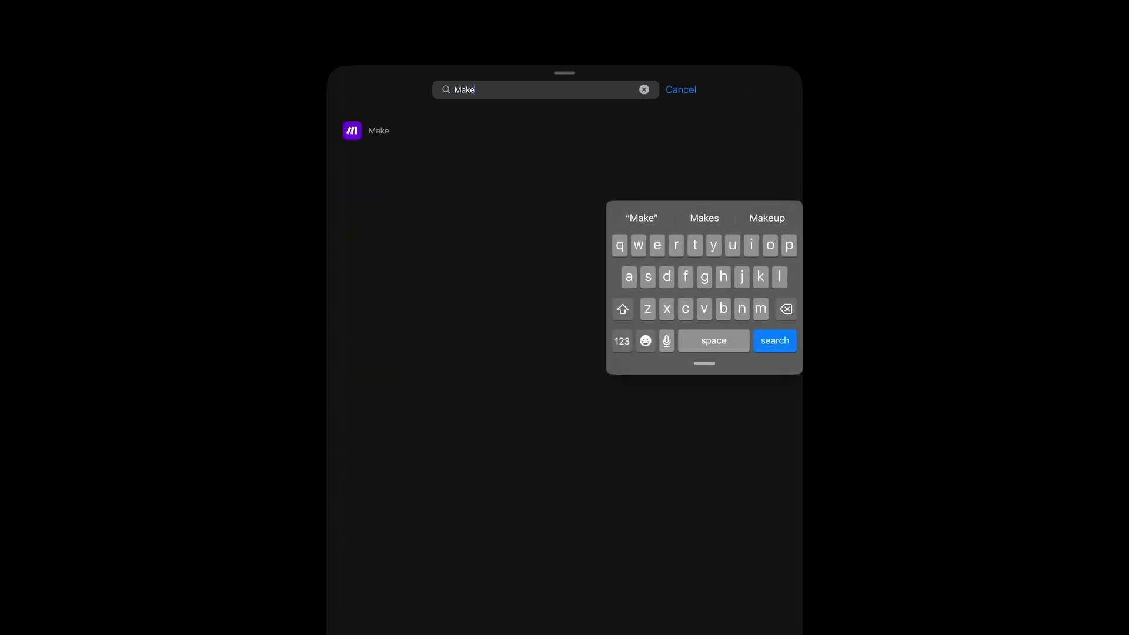
key("Return")
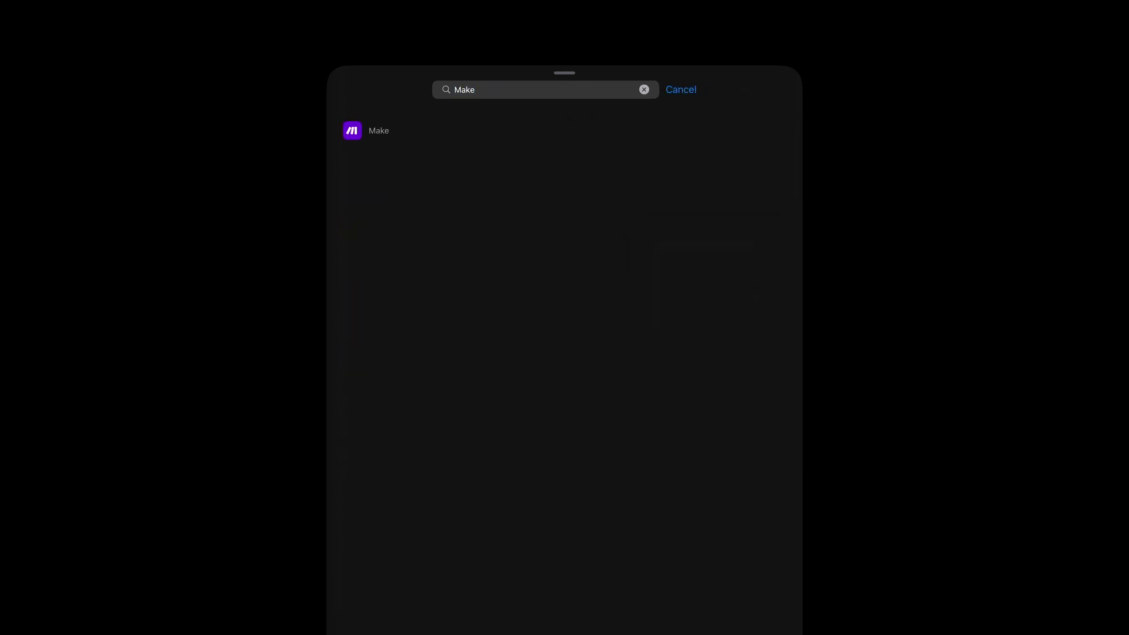
left_click(379, 130)
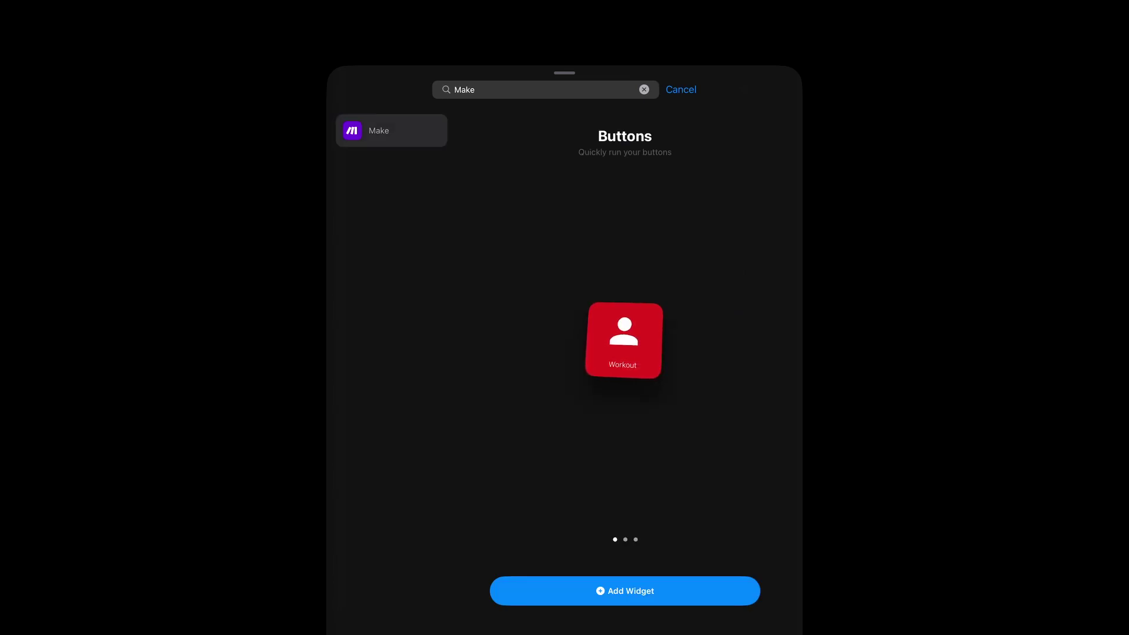
scroll(624, 341, "right", 3)
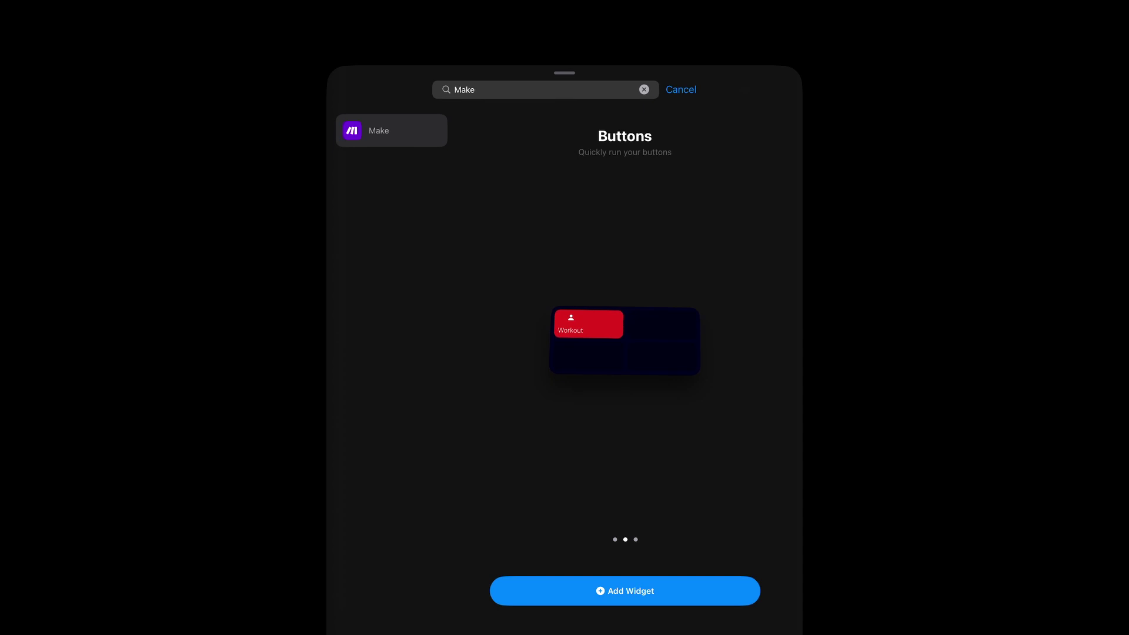
scroll(625, 341, "right", 3)
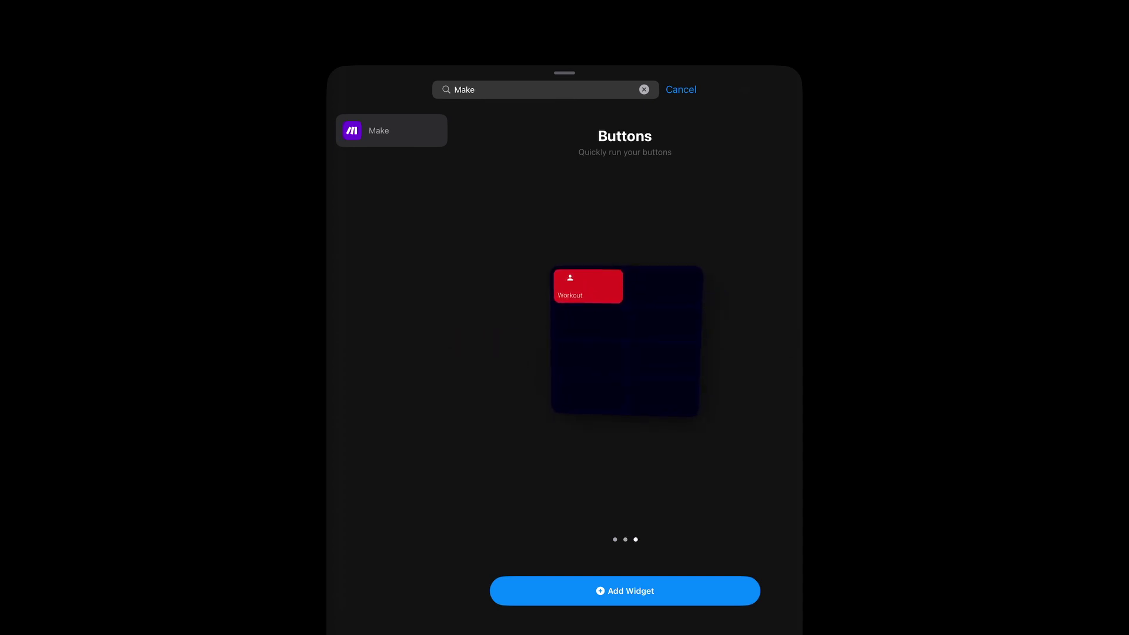
scroll(624, 341, "left", 6)
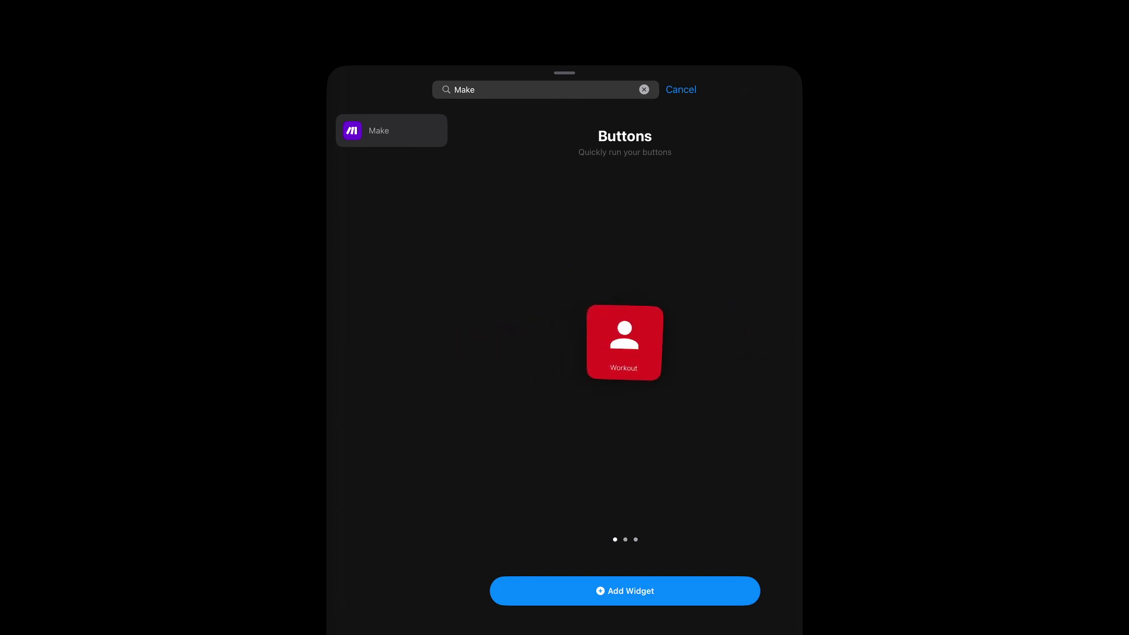
left_click_drag(626, 342, 433, 65)
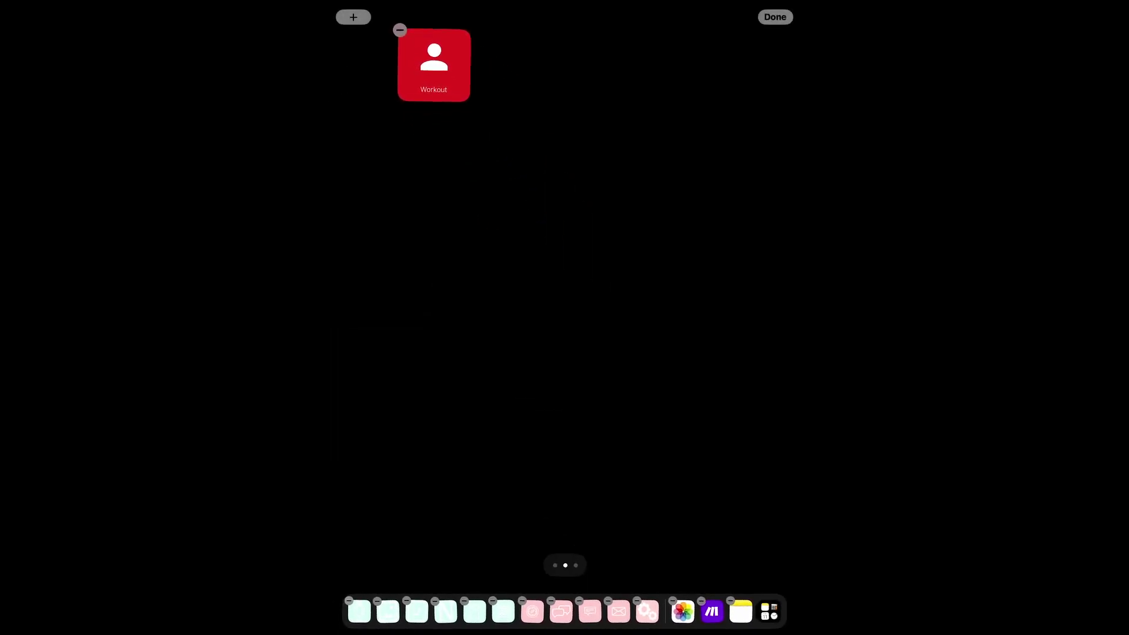
left_click(776, 16)
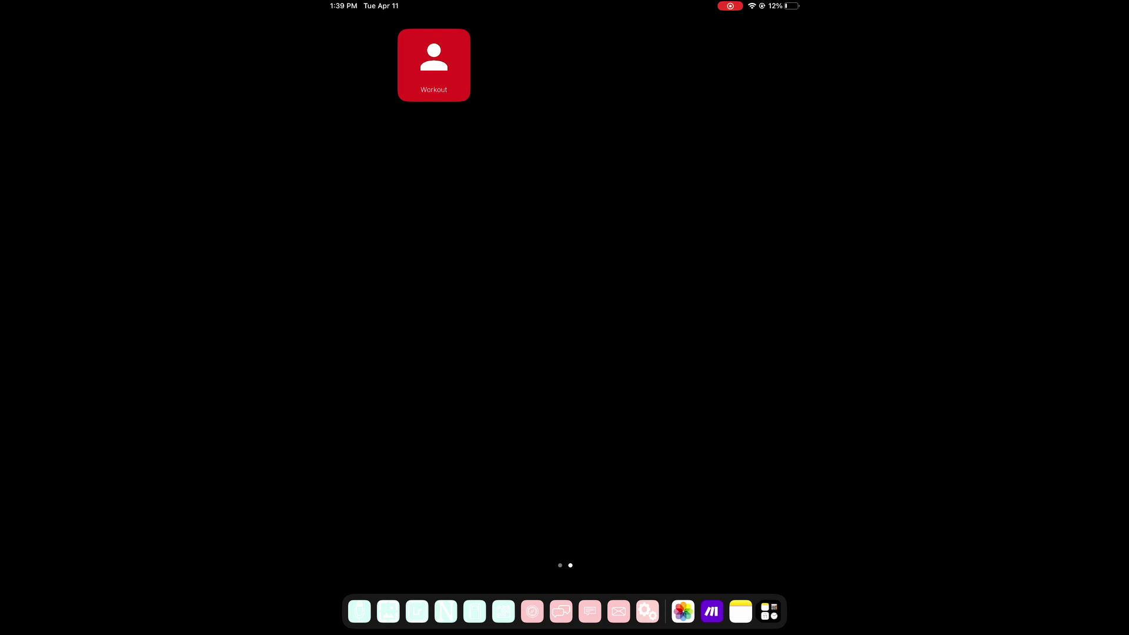
Add the Make Workout button to Siri with the phrase 'Add workout'.
left_click(712, 611)
left_click(561, 621)
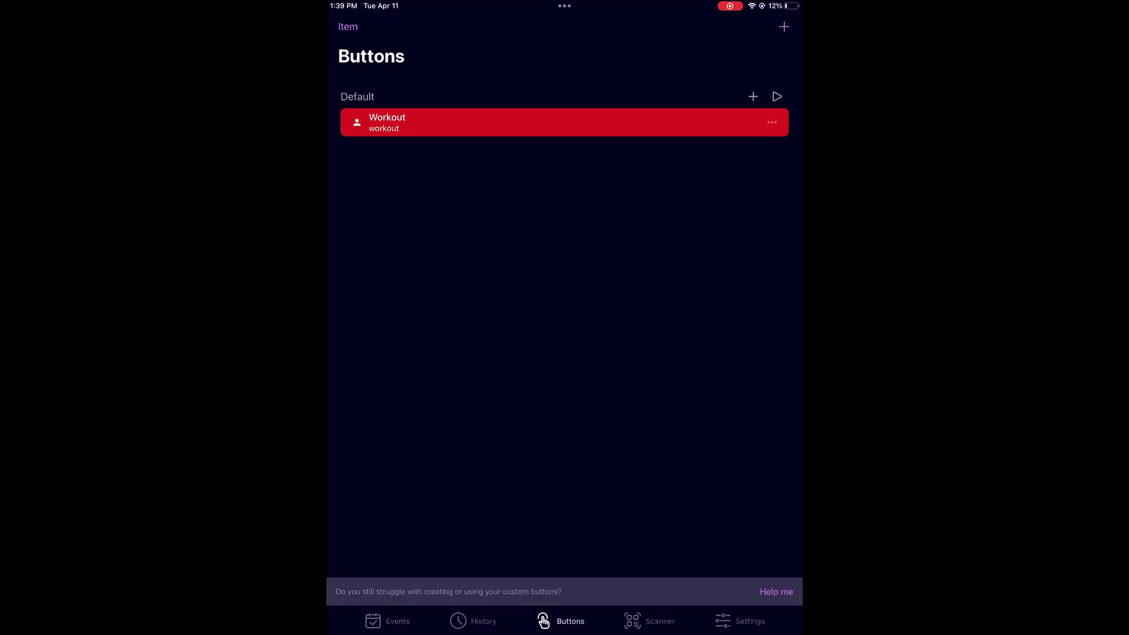
left_click(772, 122)
left_click(658, 169)
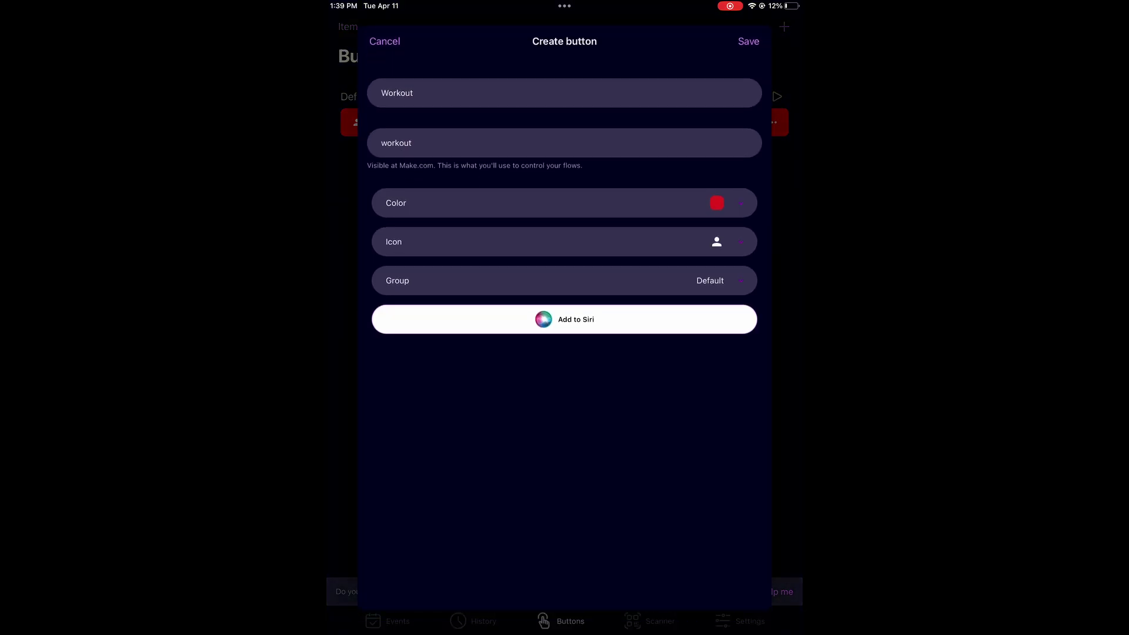
left_click(564, 319)
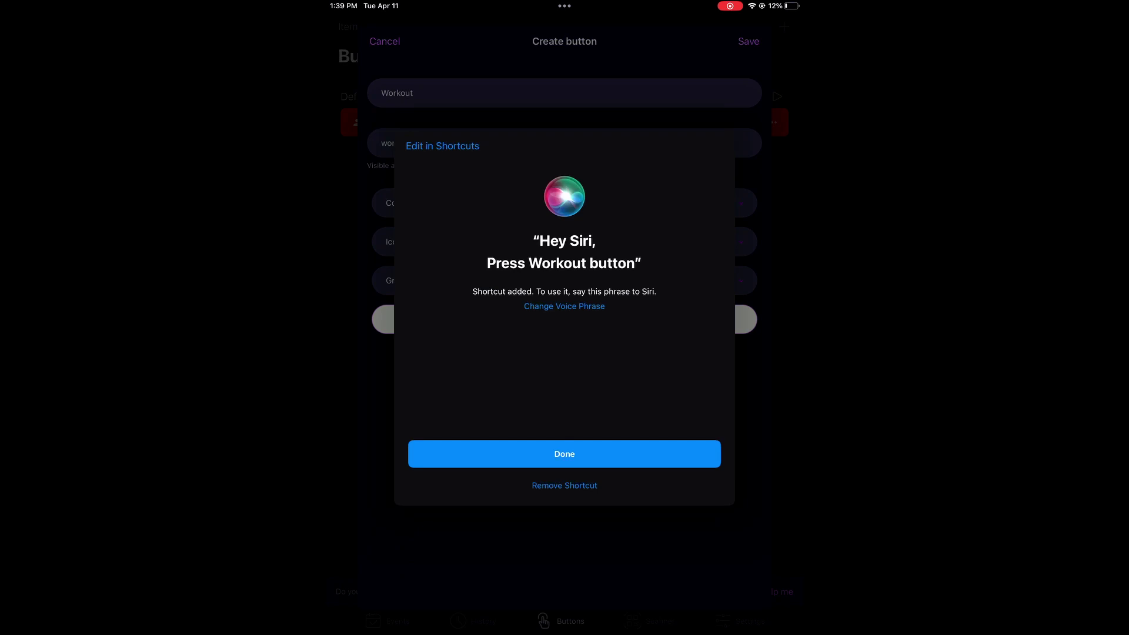
left_click(564, 263)
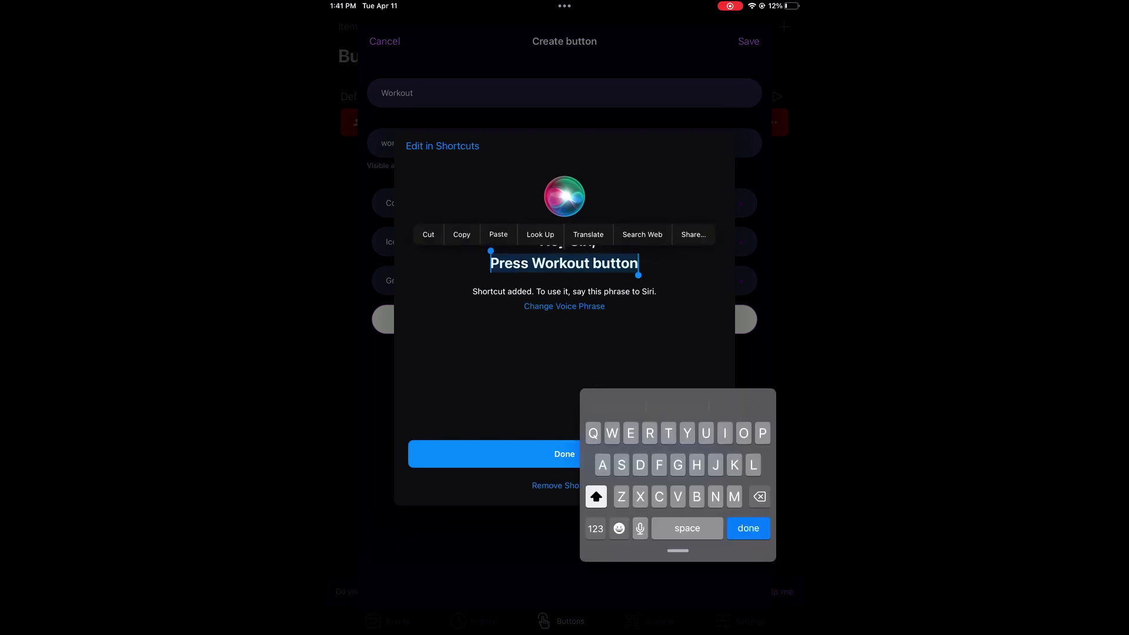
key("BackSpace")
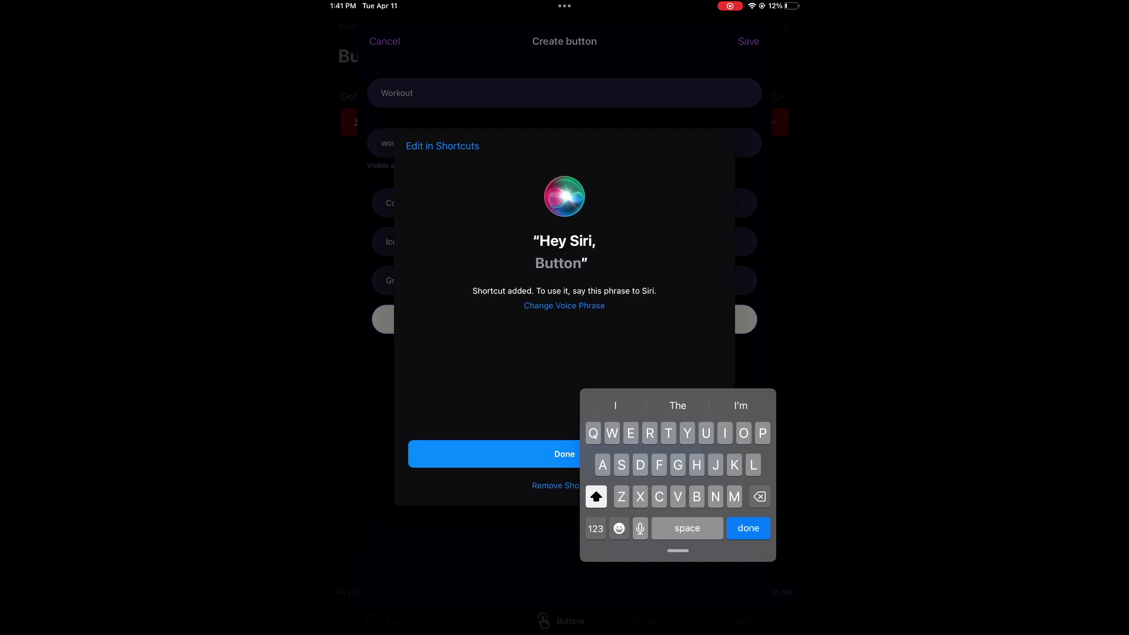
type("Add ")
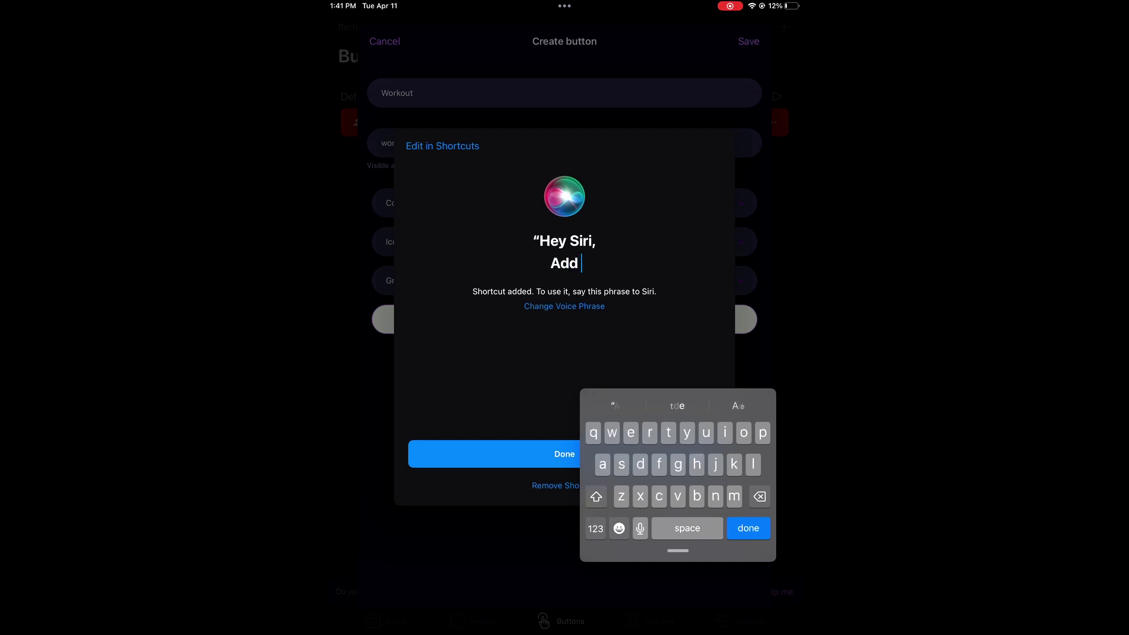
type("work")
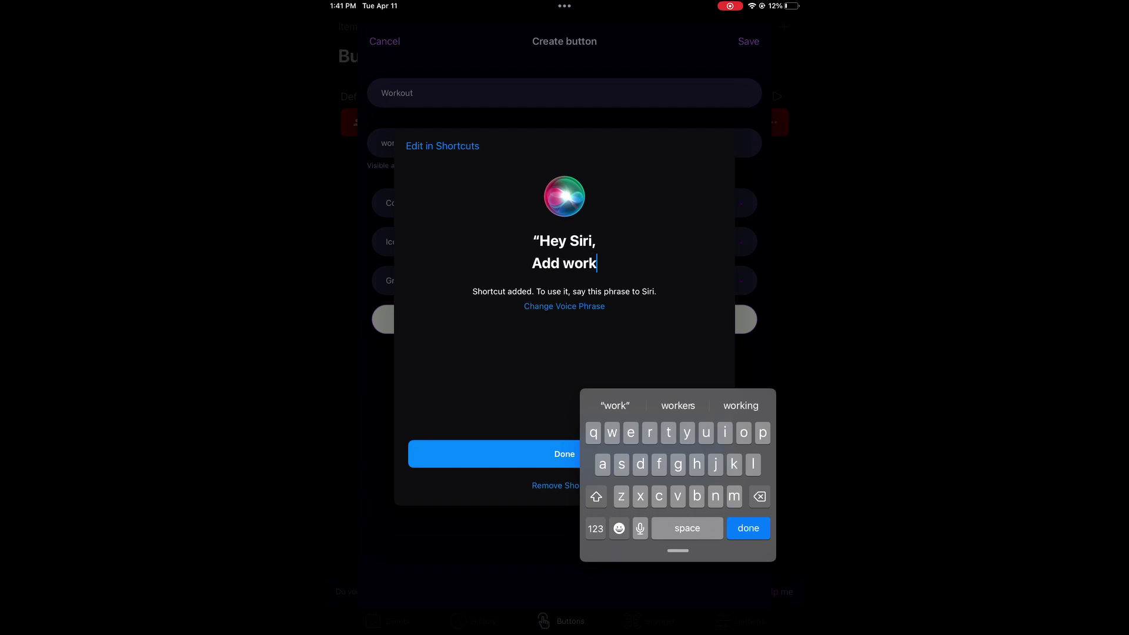
type("out")
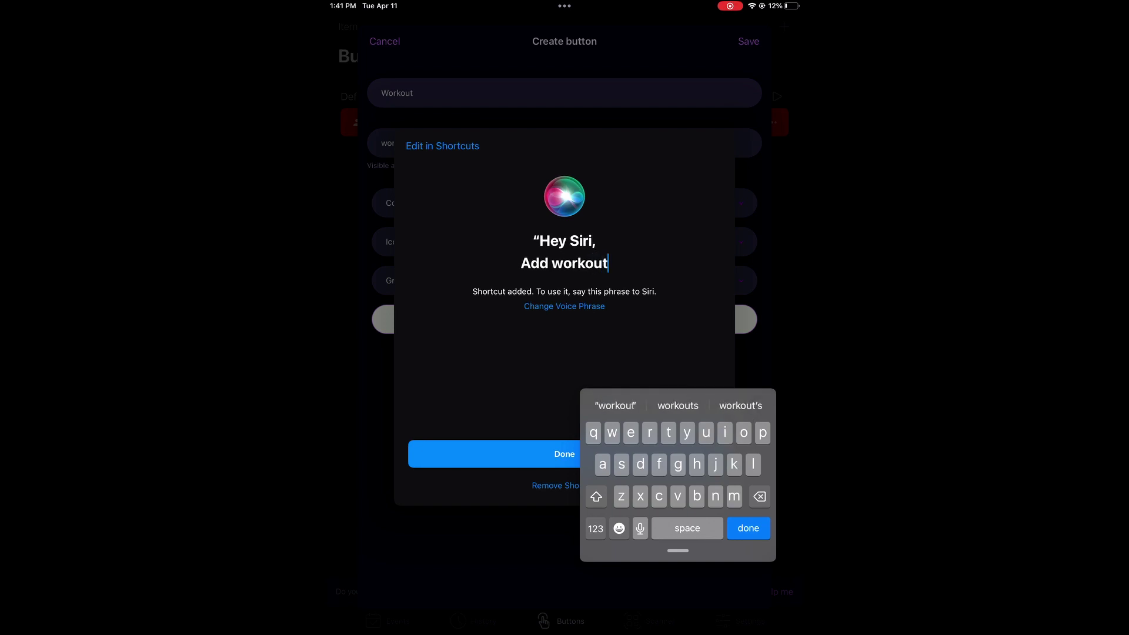
left_click(494, 454)
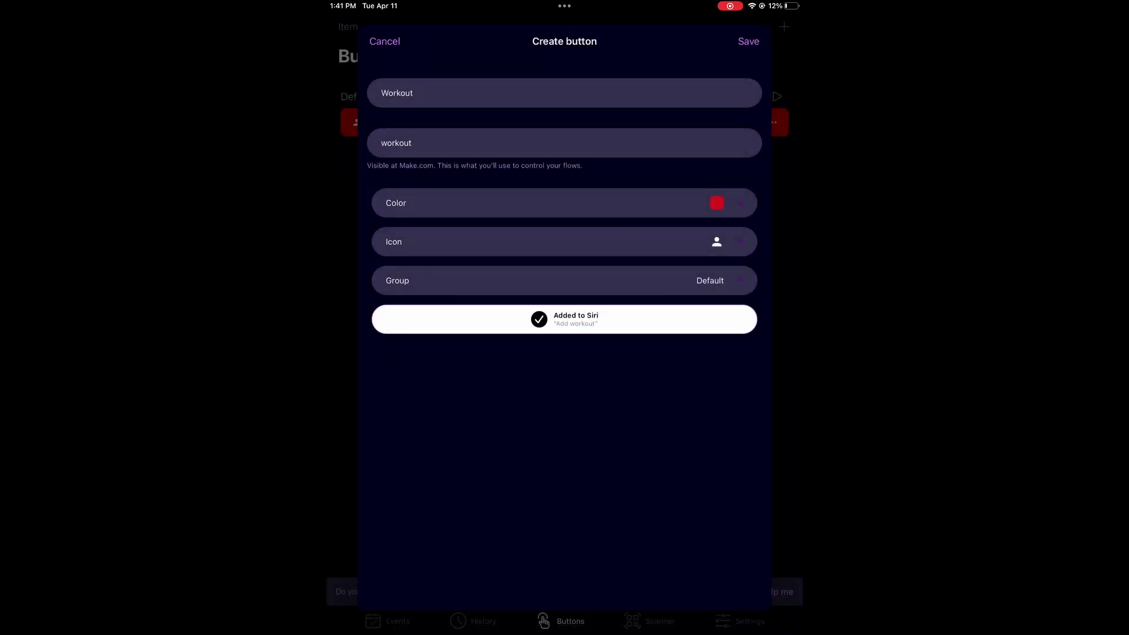